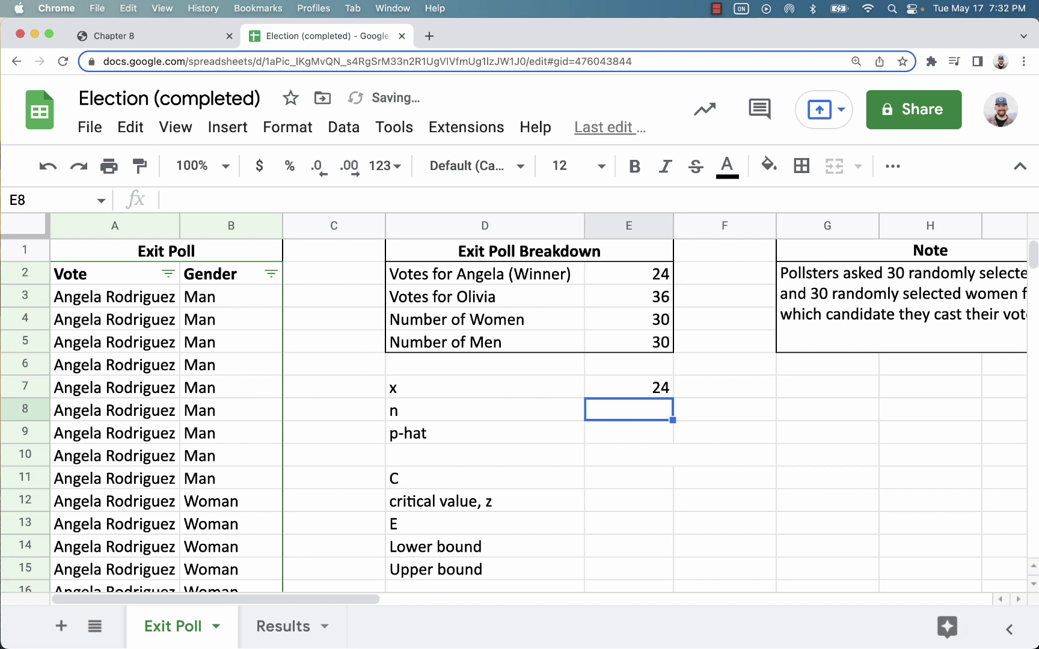
Step: Enter 60 as n in E8 and calculate p-hat in E9 with the formula =E7/E8
{"action": "type", "text": "60"}
{"action": "key", "text": "Return"}
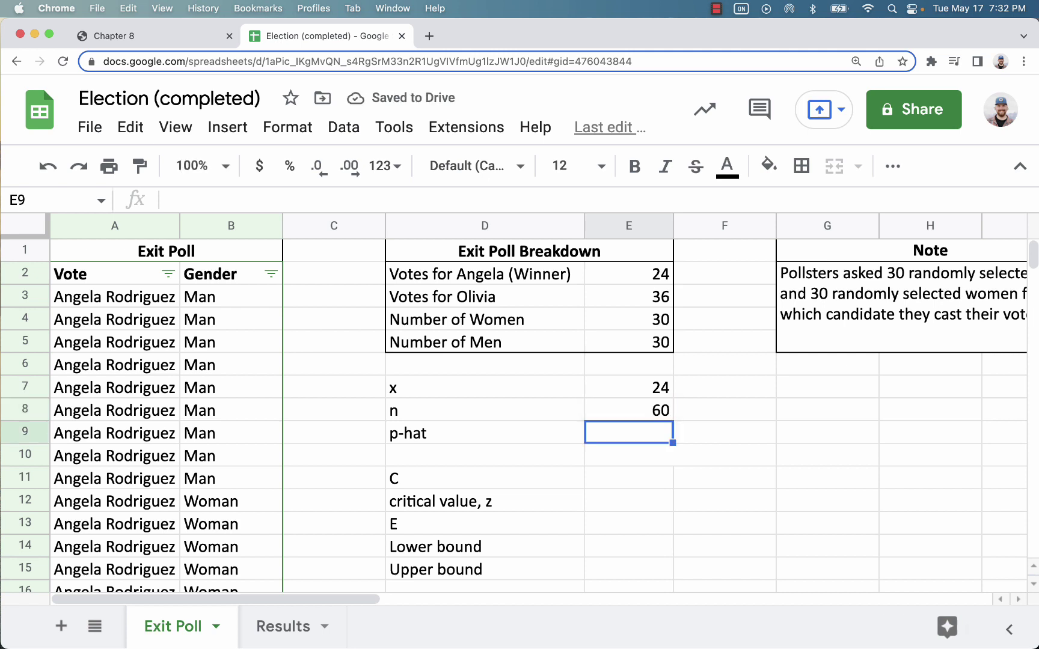
{"action": "type", "text": "="}
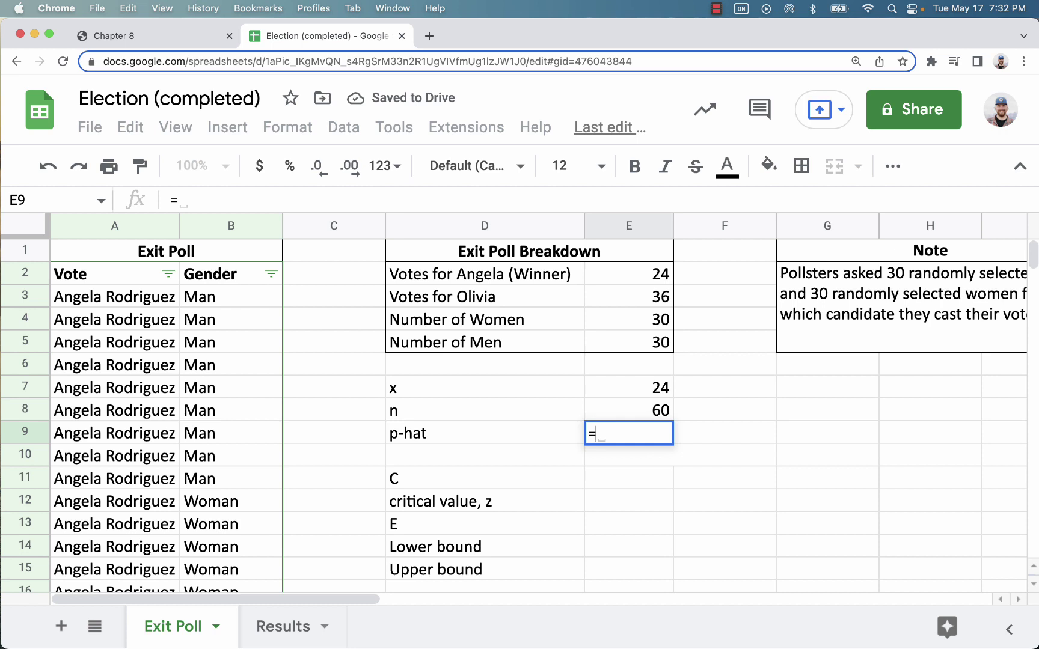
{"action": "left_click", "coordinate": [646, 389]}
{"action": "type", "text": "/"}
{"action": "left_click", "coordinate": [631, 414]}
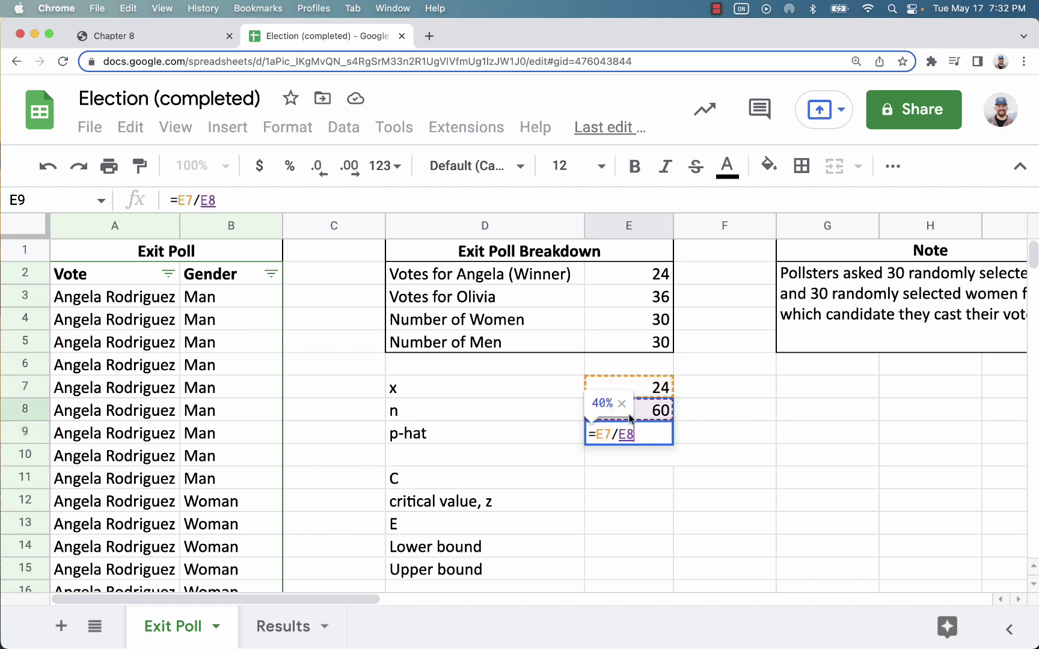
{"action": "key", "text": "Return"}
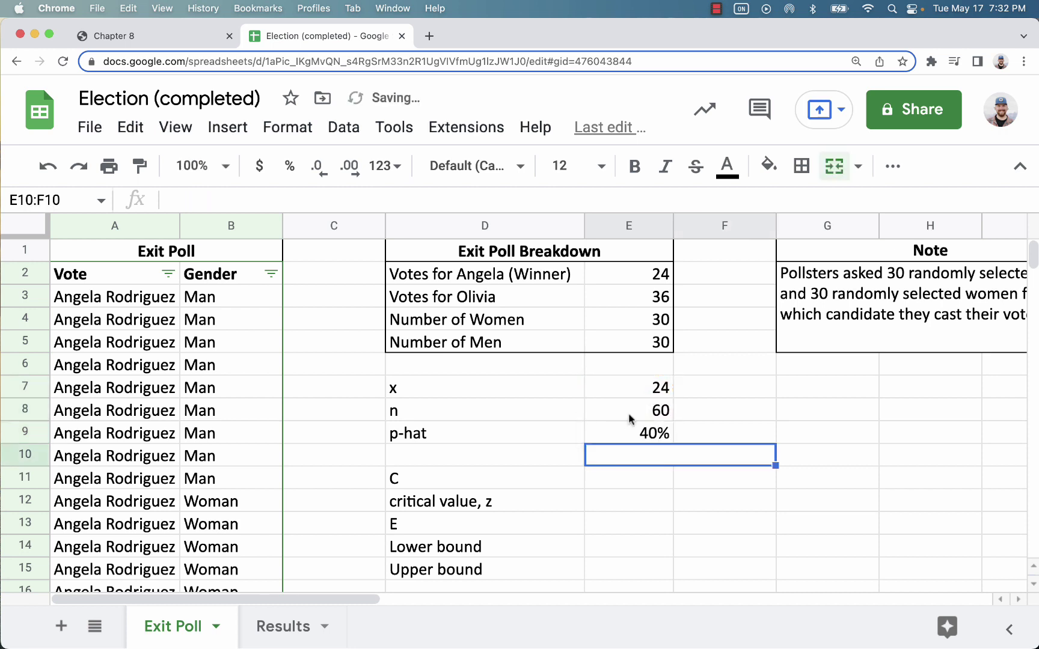
Step: Unmerge the merged cells E10:F10 below the p-hat value
{"action": "left_click", "coordinate": [621, 497]}
{"action": "left_click", "coordinate": [621, 459]}
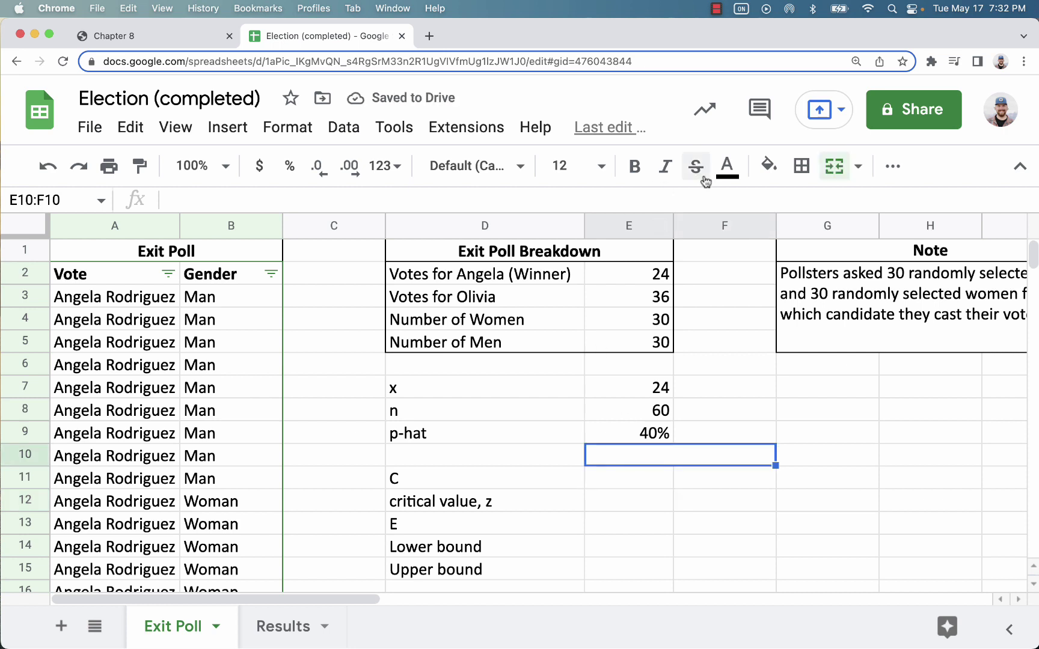
{"action": "left_click", "coordinate": [835, 167]}
{"action": "left_click", "coordinate": [780, 522]}
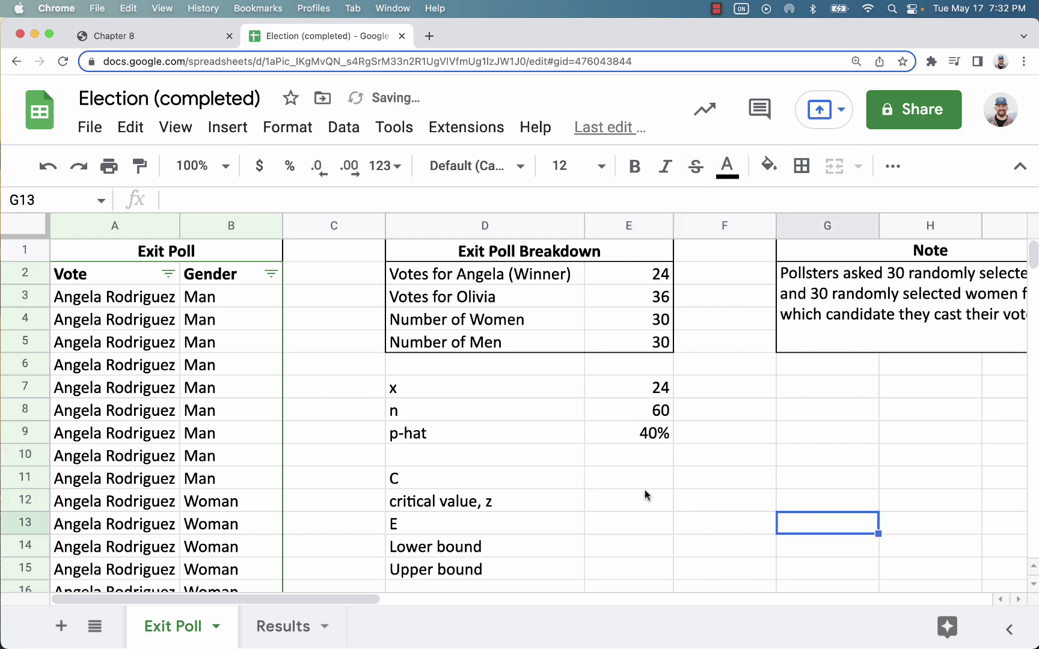
Step: Enter a confidence level C of 95% in E11
{"action": "left_click", "coordinate": [635, 485]}
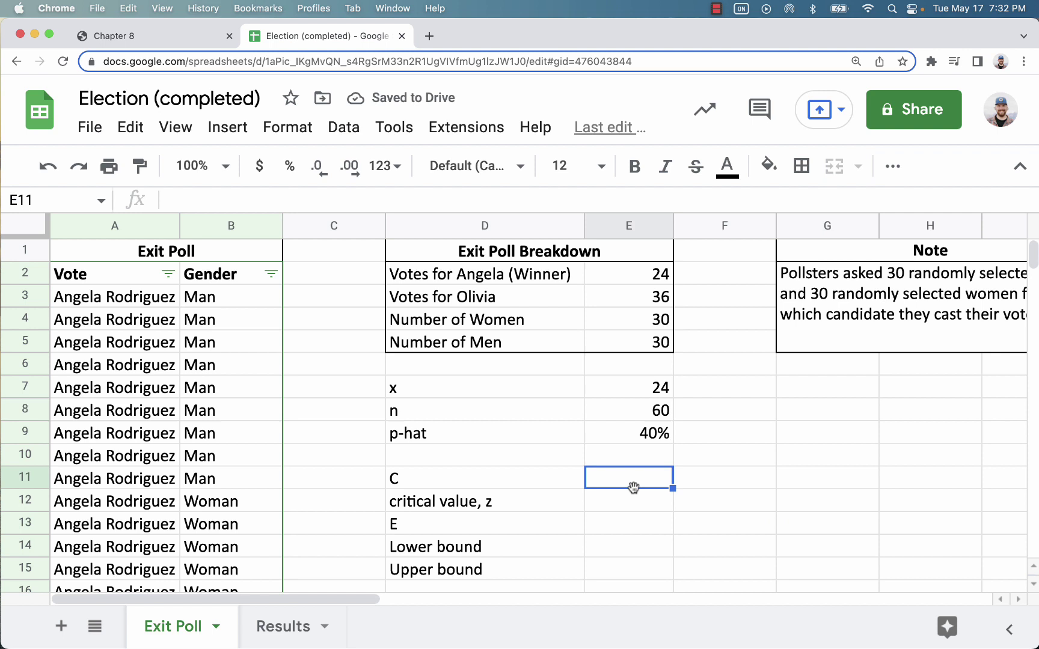
{"action": "type", "text": "95%"}
{"action": "key", "text": "Return"}
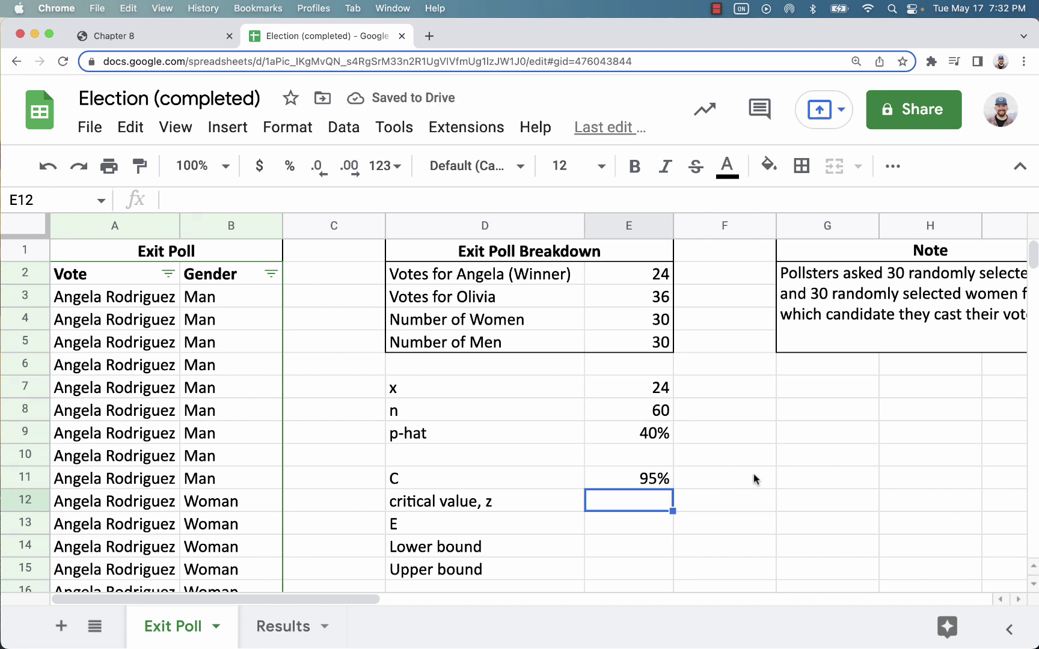
Step: Calculate the critical value z in E12 with the formula =norm.inv(E11+(1-E11)/2,0,1) and check the entered formula
{"action": "left_click_drag", "start_coordinate": [434, 504], "coordinate": [637, 502]}
{"action": "left_click", "coordinate": [482, 507]}
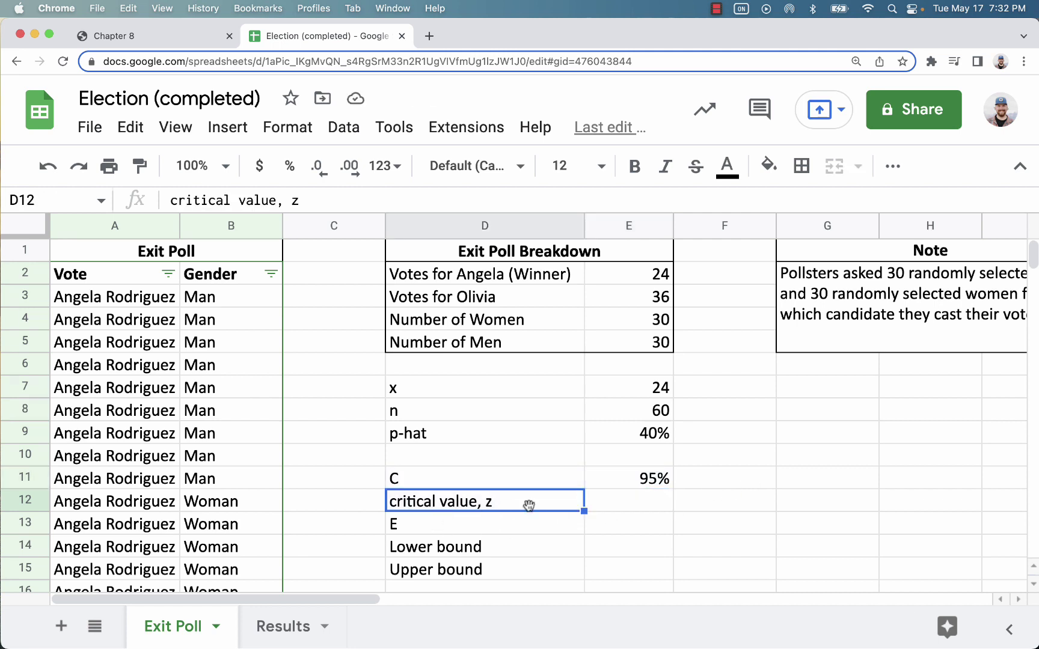
{"action": "left_click", "coordinate": [619, 510]}
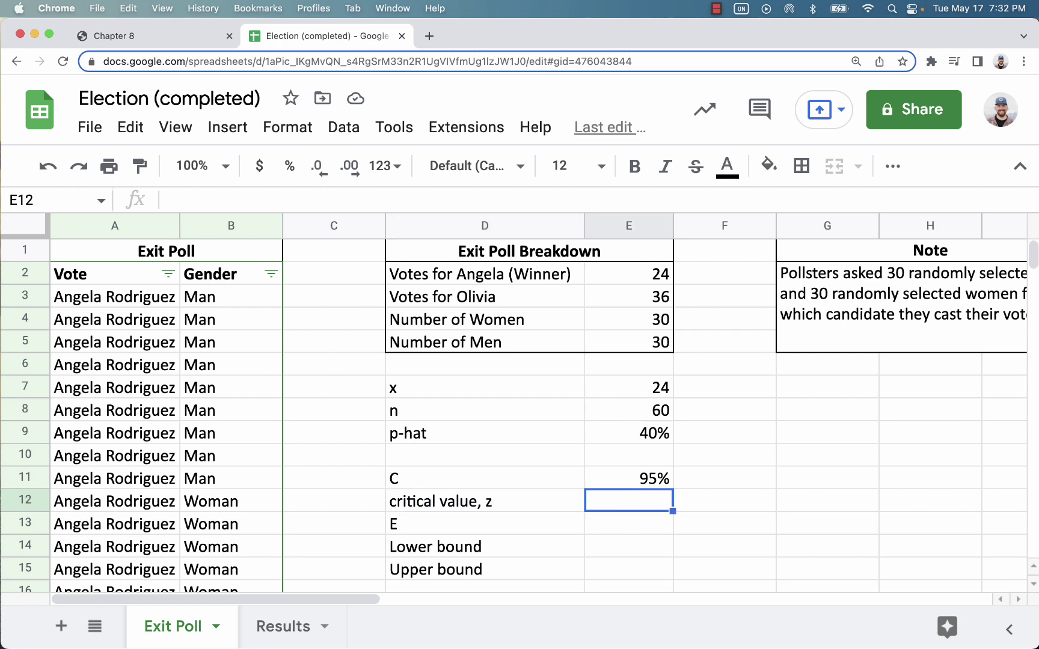
{"action": "type", "text": "="}
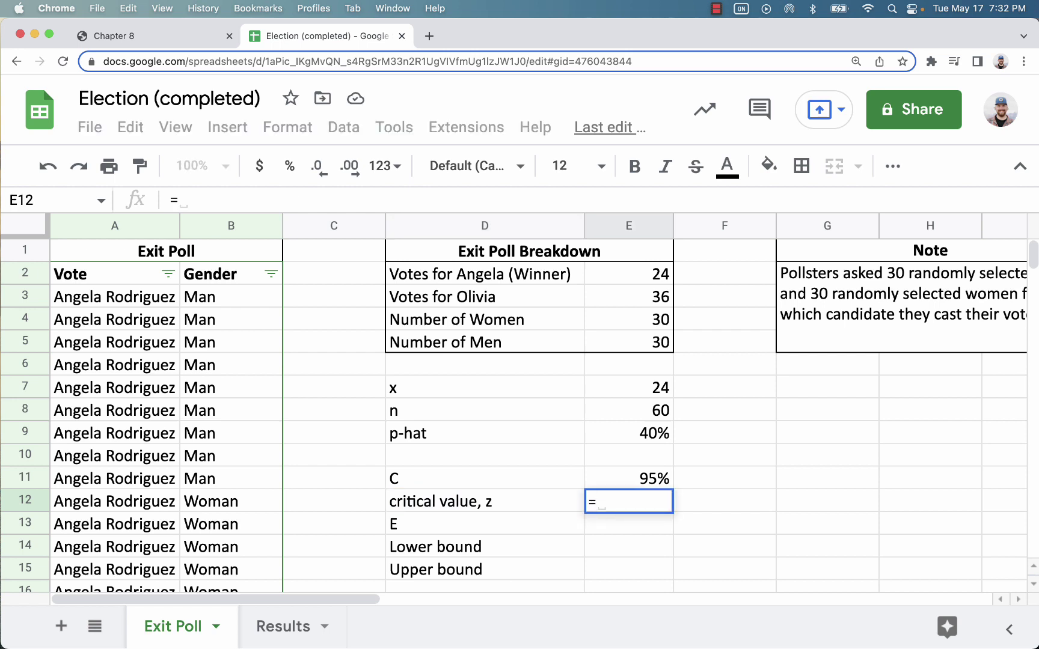
{"action": "type", "text": "norm.inv("}
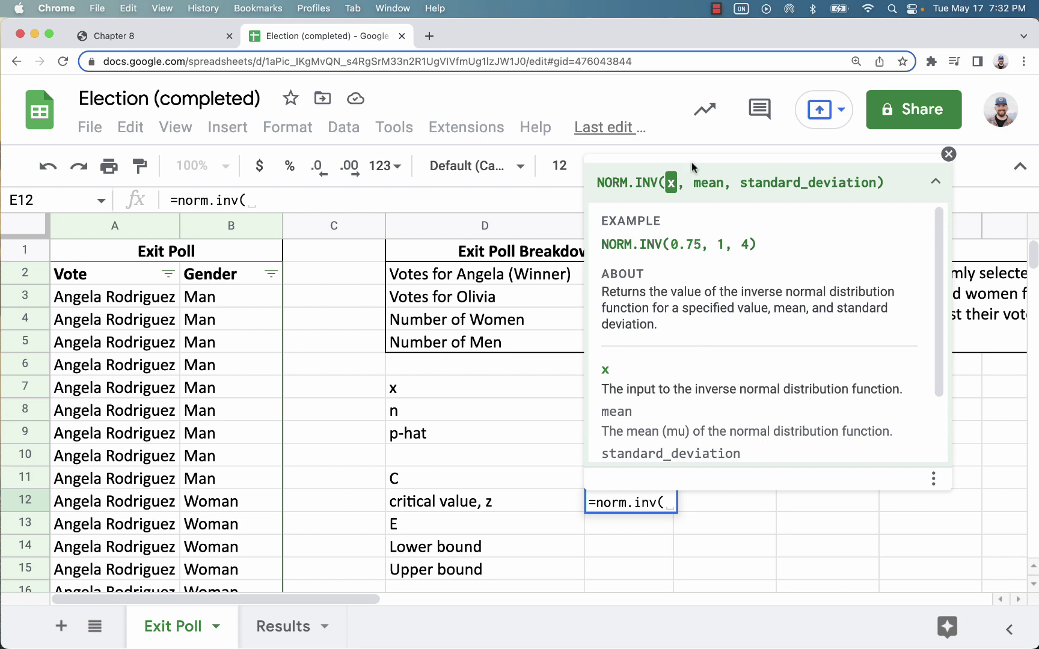
{"action": "left_click", "coordinate": [935, 181]}
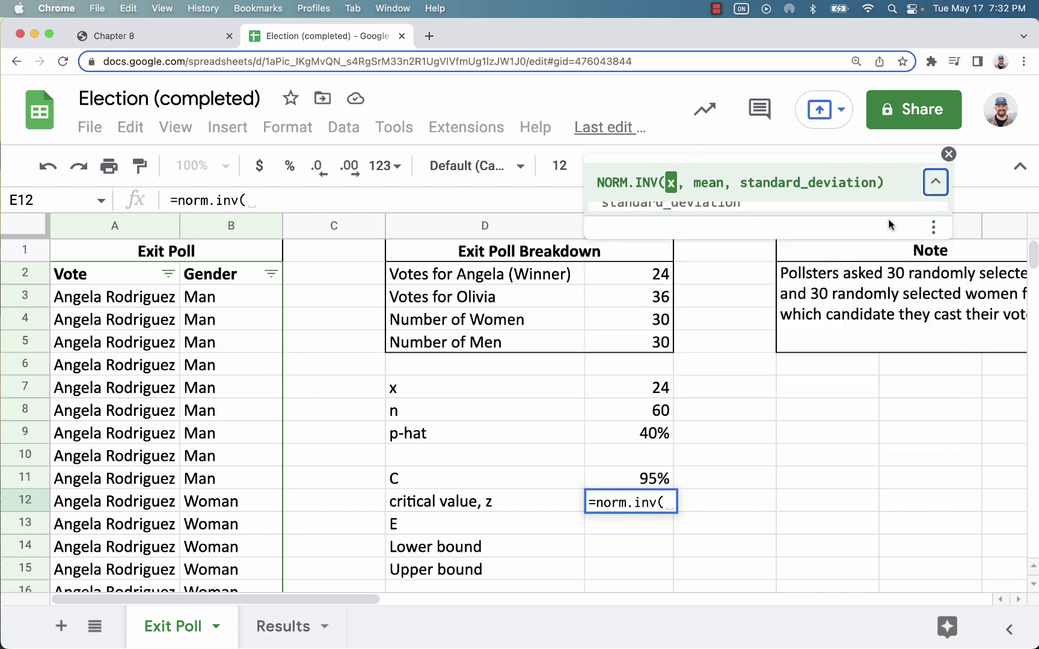
{"action": "left_click", "coordinate": [644, 479]}
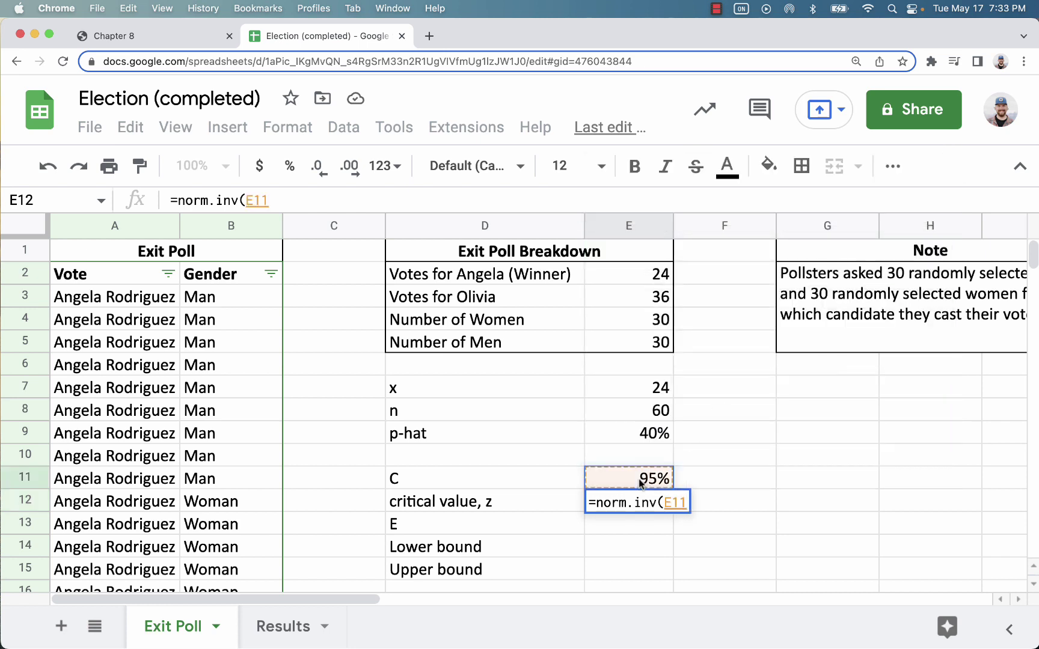
{"action": "type", "text": "+"}
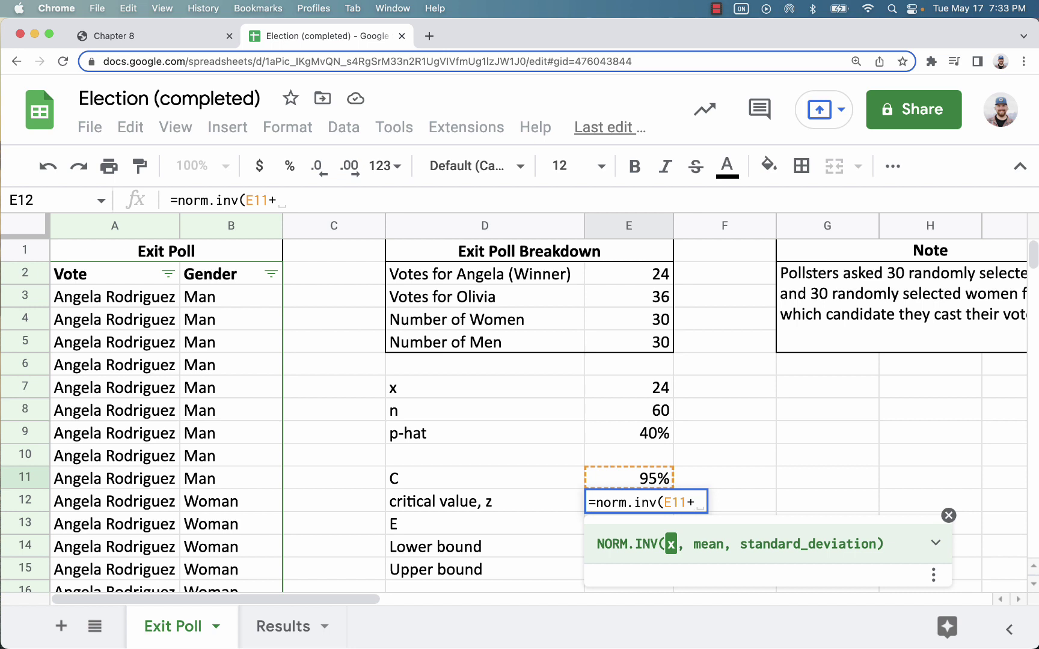
{"action": "type", "text": "(1-"}
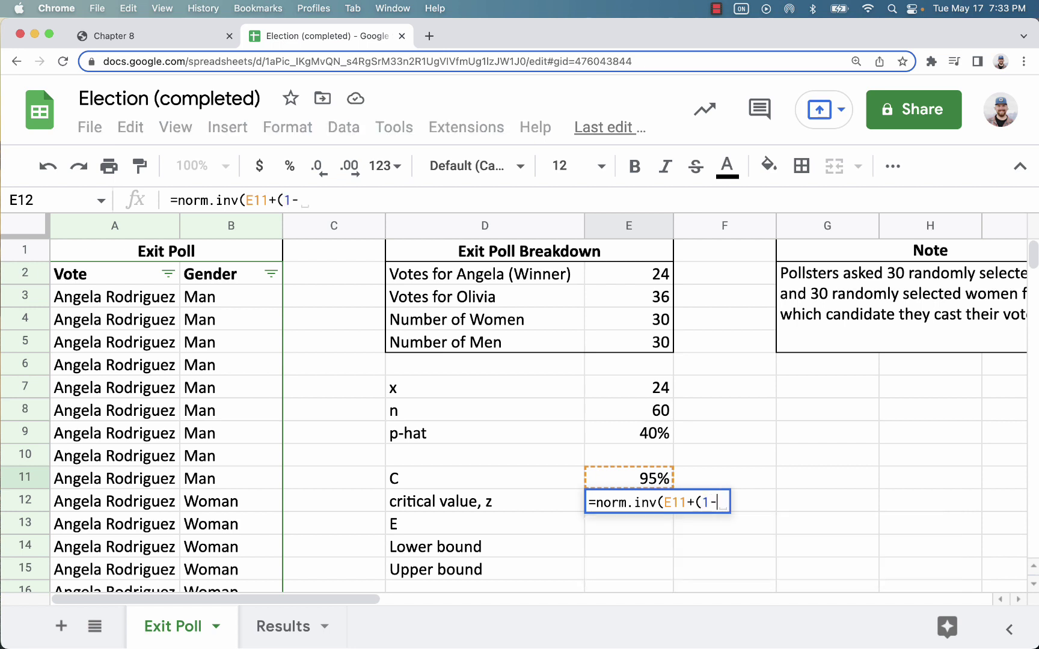
{"action": "left_click", "coordinate": [616, 482]}
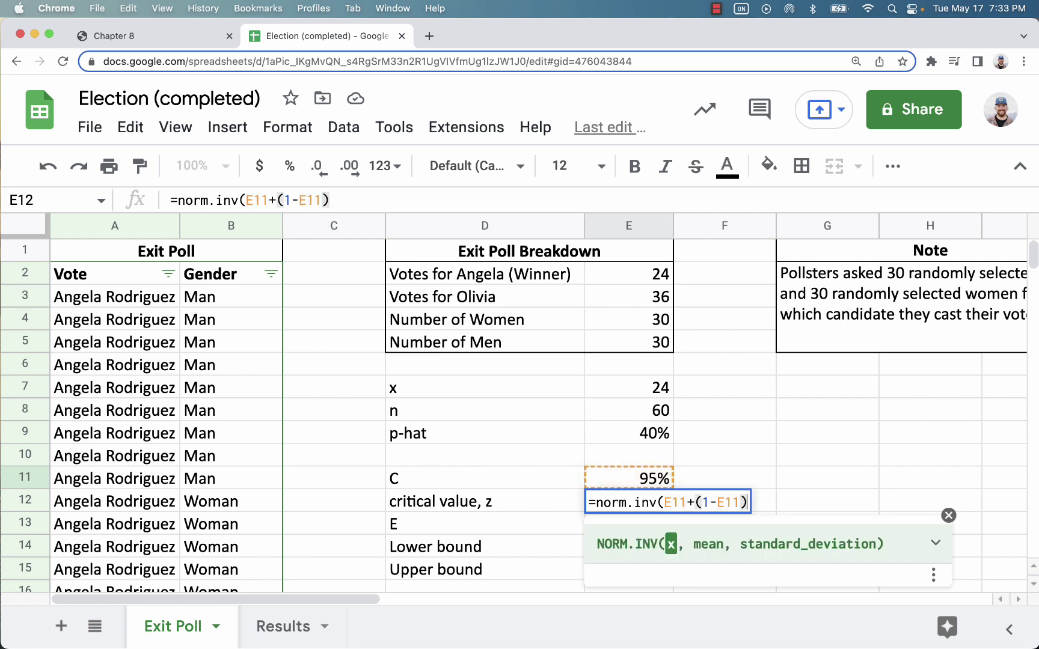
{"action": "type", "text": ")/2"}
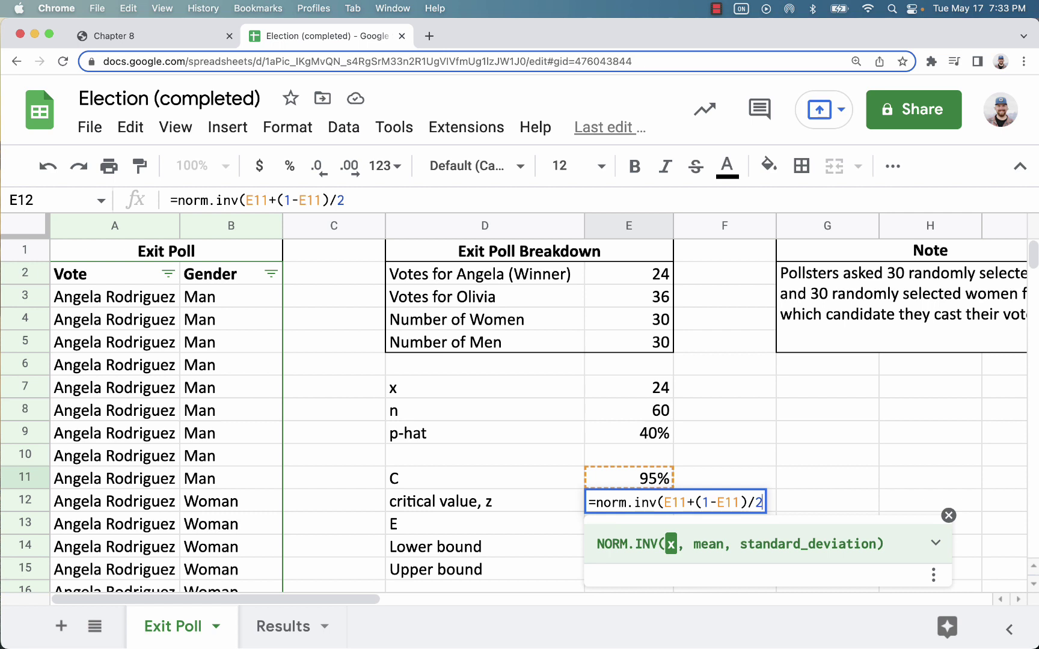
{"action": "type", "text": ","}
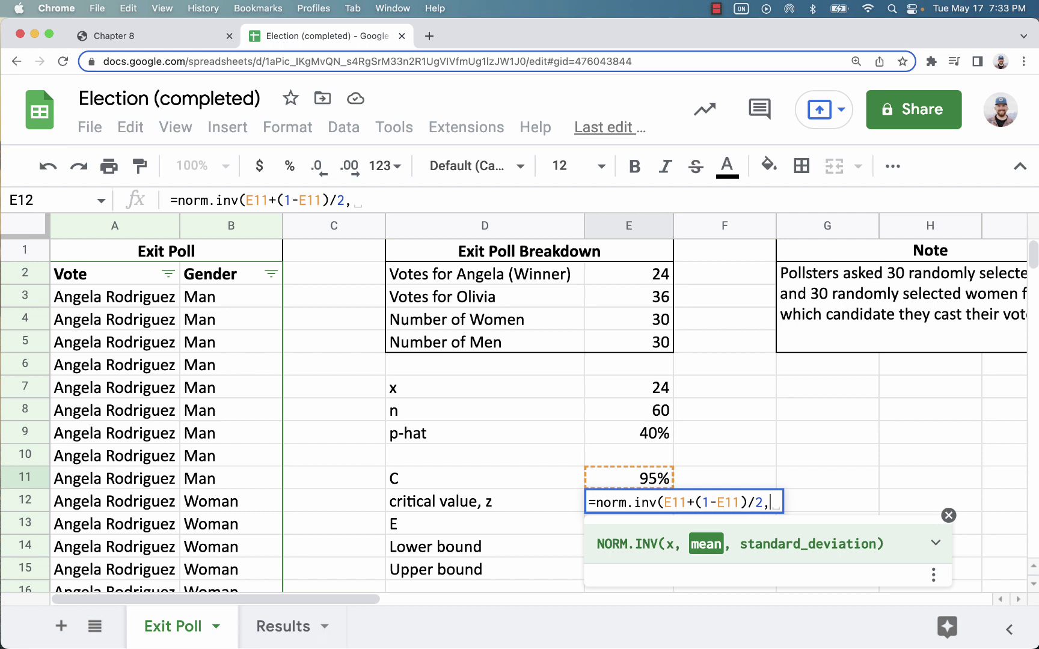
{"action": "type", "text": "0,1"}
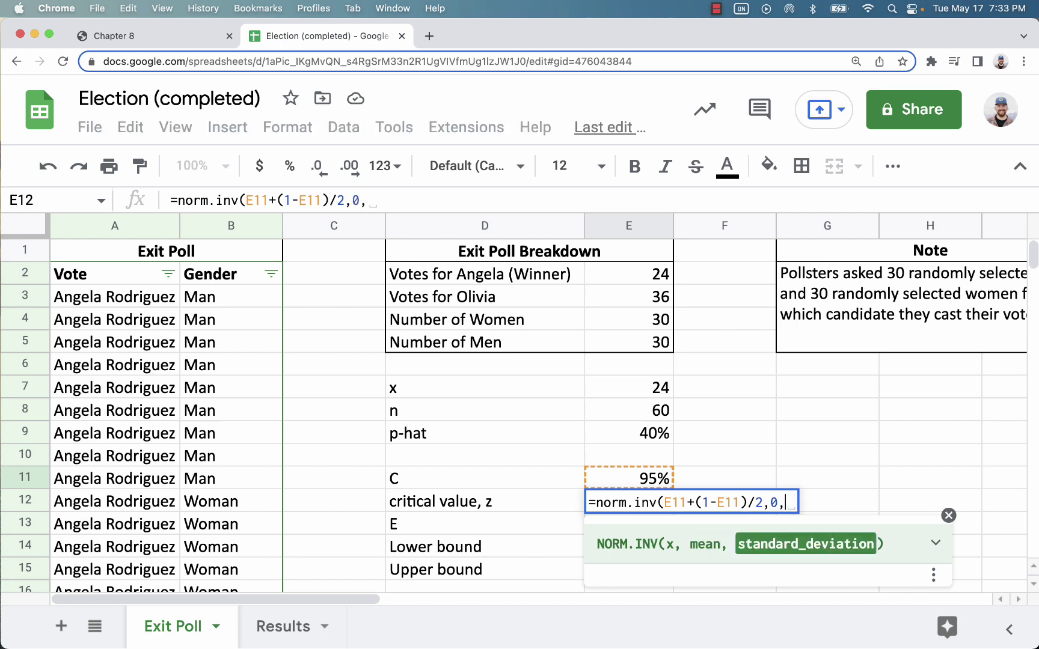
{"action": "type", "text": ")"}
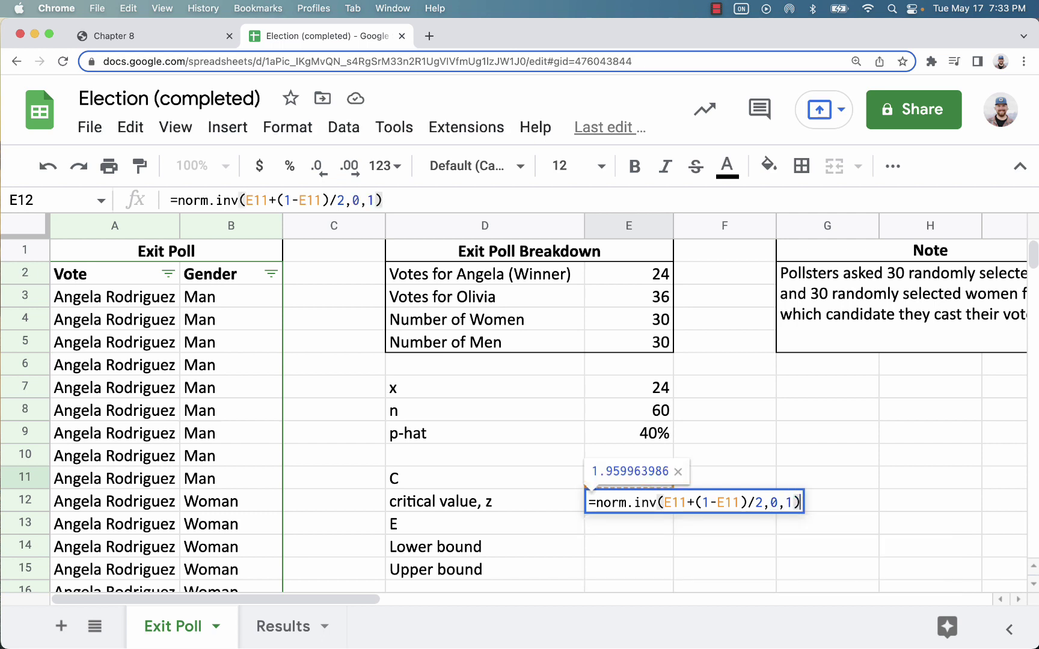
{"action": "key", "text": "Return"}
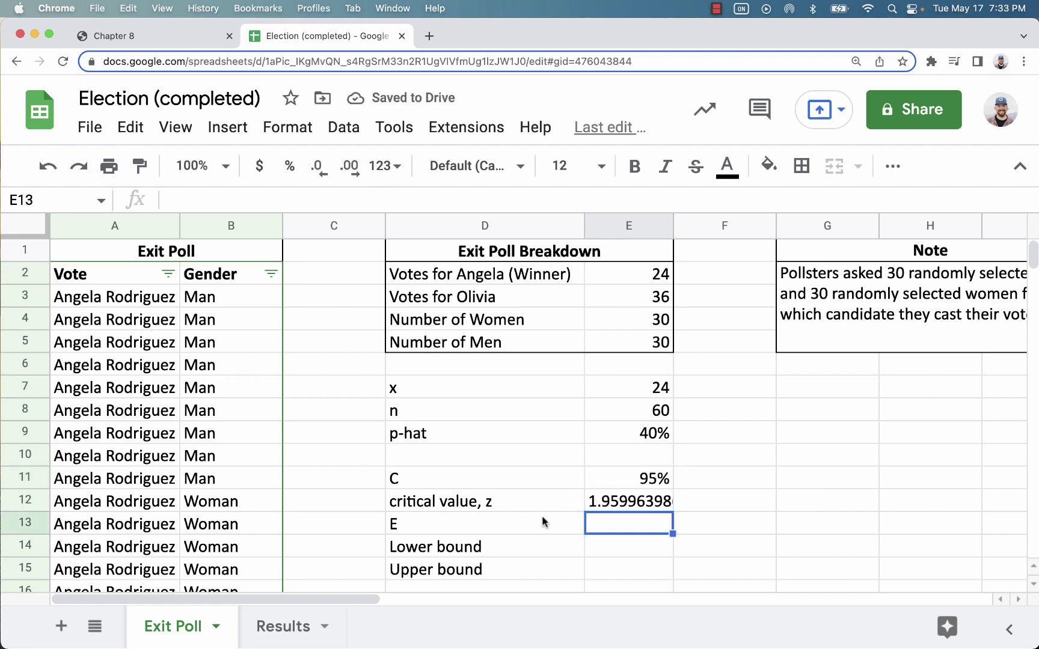
{"action": "double_click", "coordinate": [609, 505]}
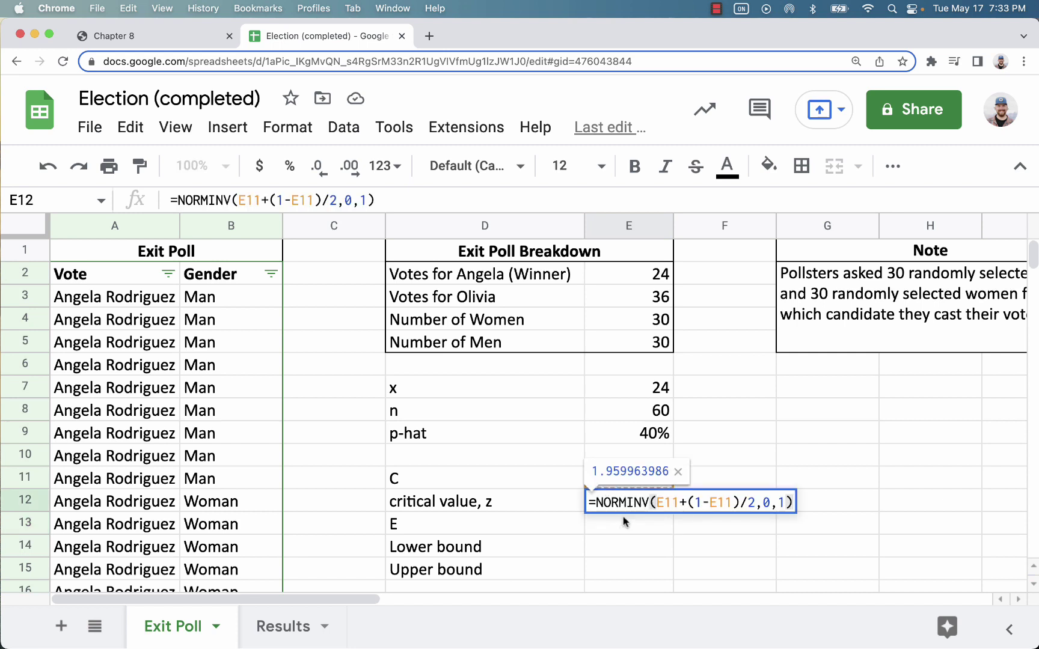
{"action": "key", "text": "Return"}
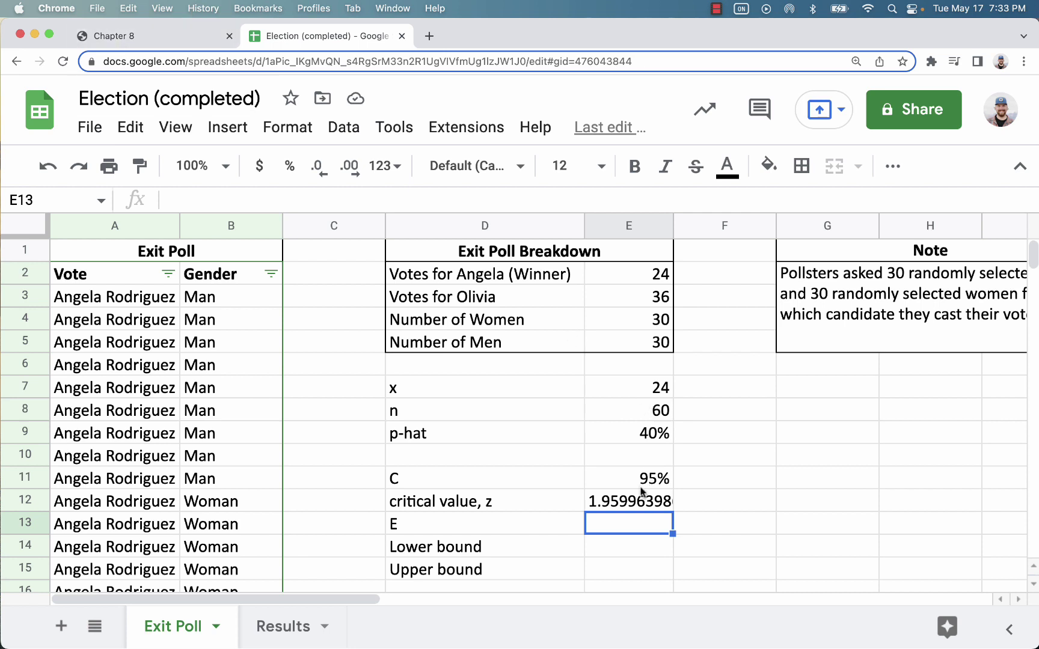
Step: Start the margin of error formula in E13 with the CONFIDENCE.NORM function, using 1-E11 as the alpha argument
{"action": "type", "text": "="}
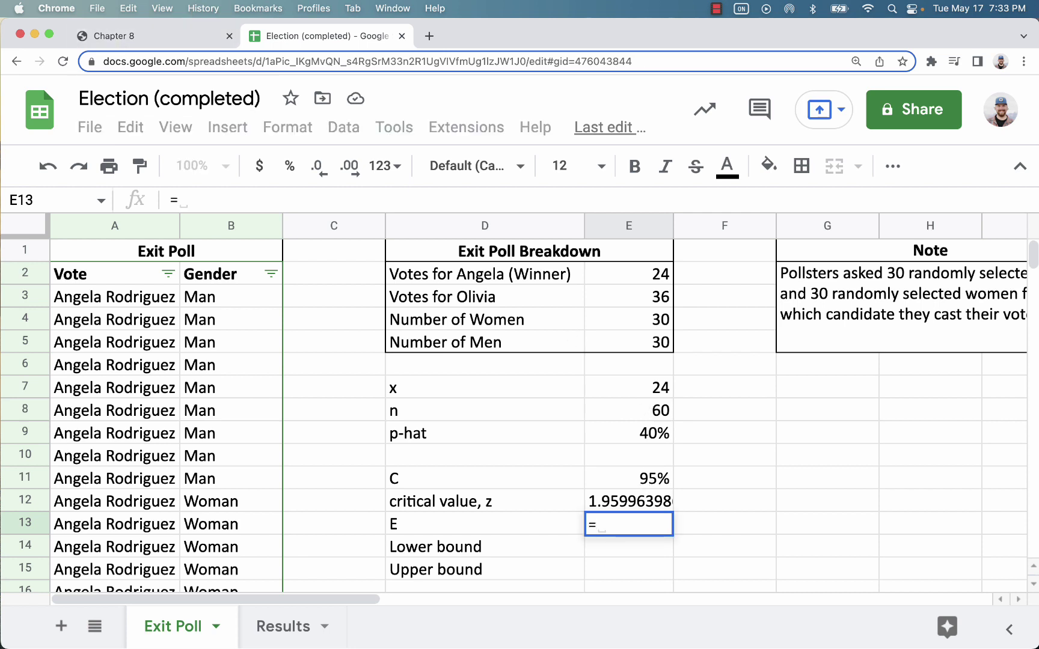
{"action": "type", "text": "confide"}
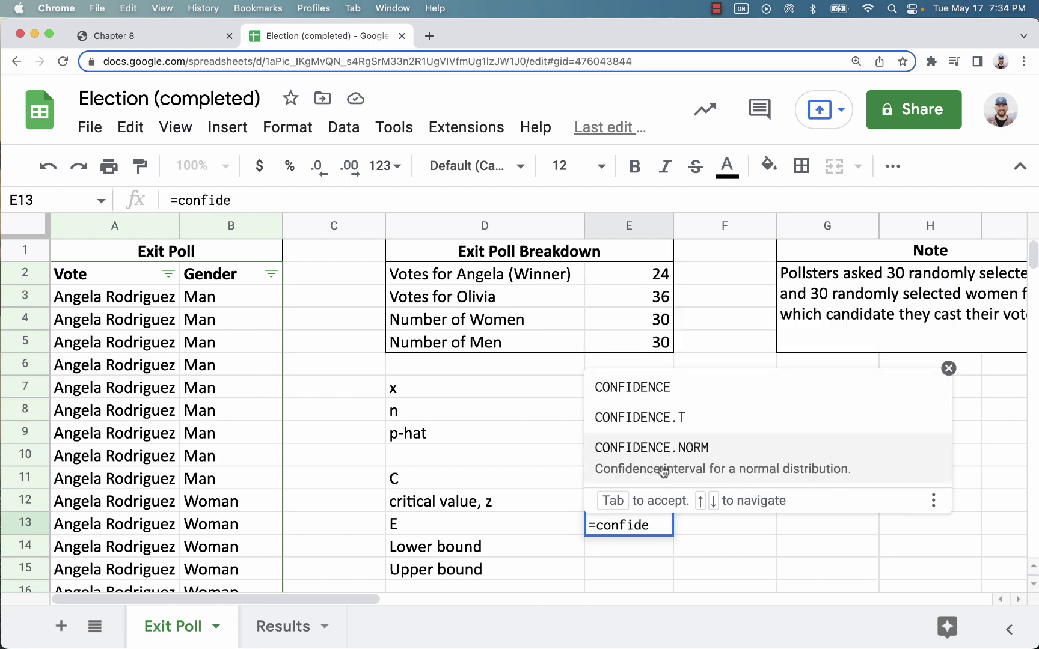
{"action": "left_click", "coordinate": [619, 468]}
{"action": "left_click", "coordinate": [733, 525]}
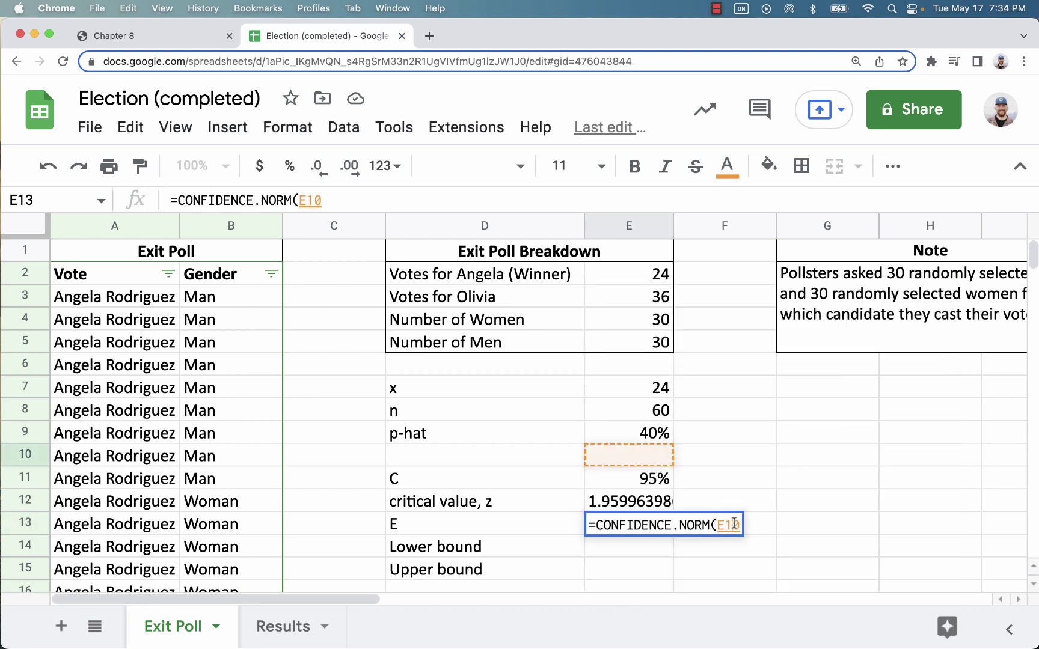
{"action": "key", "text": "BackSpace"}
{"action": "key", "text": "BackSpace"}
{"action": "key", "text": "BackSpace"}
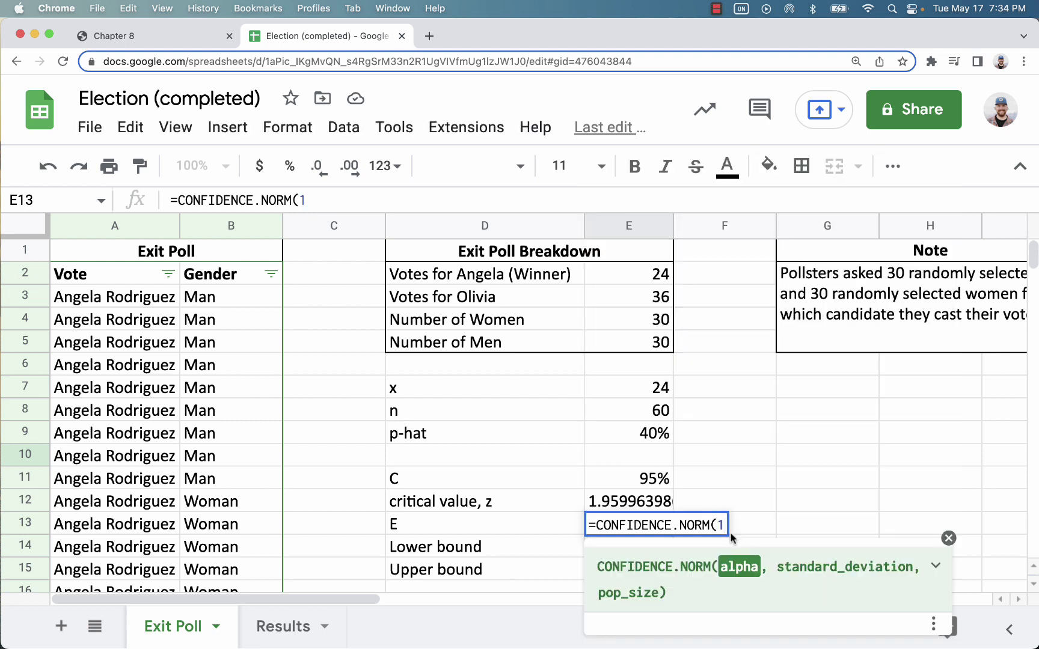
{"action": "type", "text": "1-"}
{"action": "left_click", "coordinate": [645, 478]}
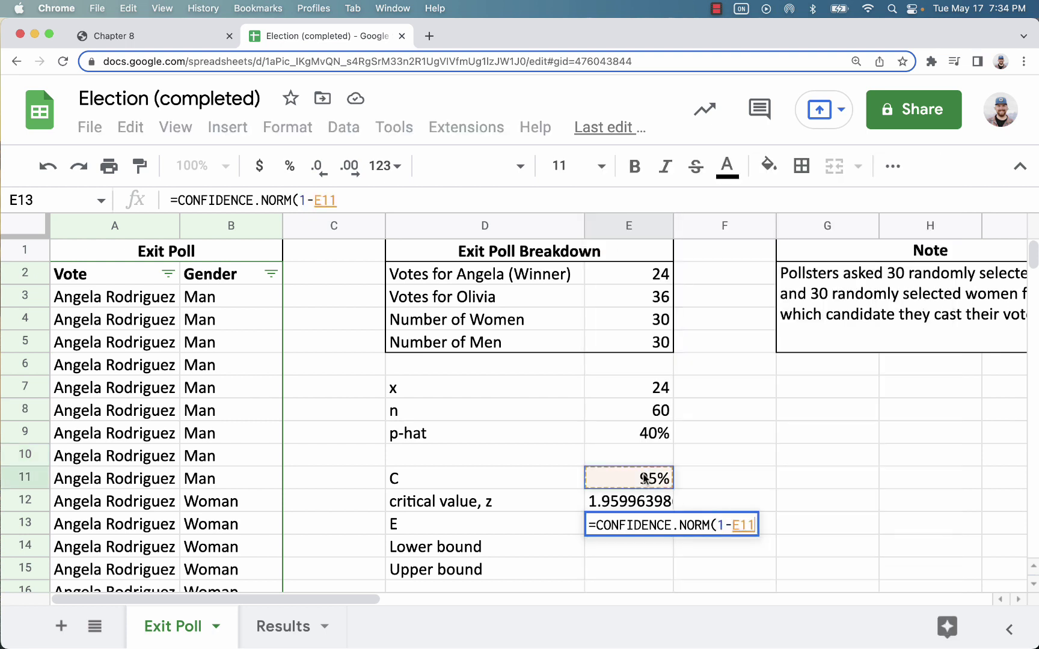
{"action": "type", "text": ","}
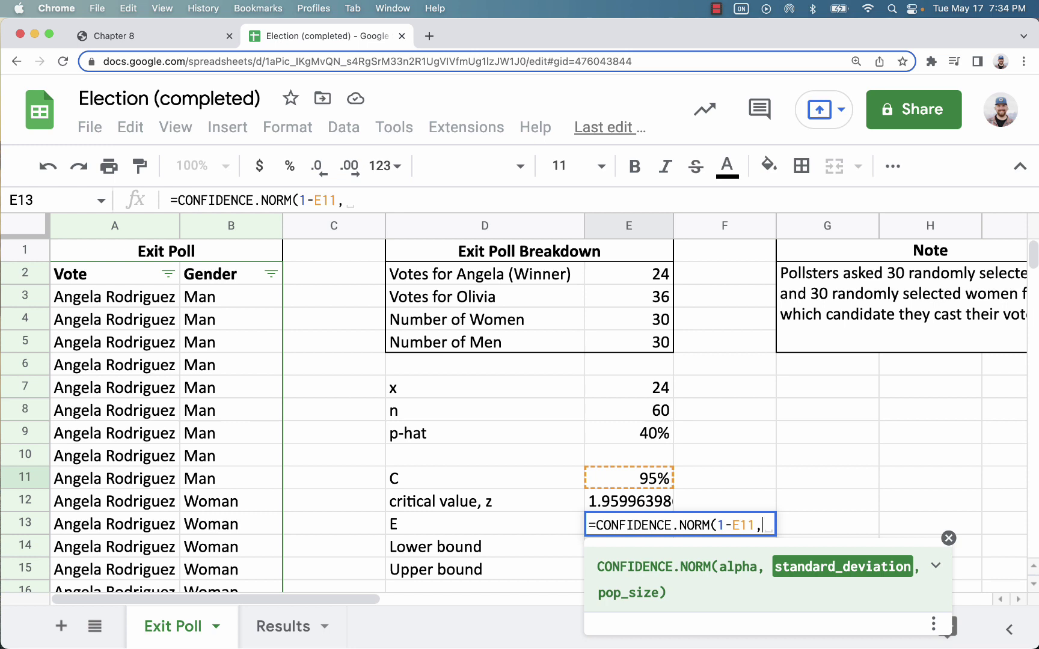
Step: Complete the E13 formula with sqrt(E9*(1-E9)) as the standard deviation and E8 as the size argument
{"action": "type", "text": "sqrt("}
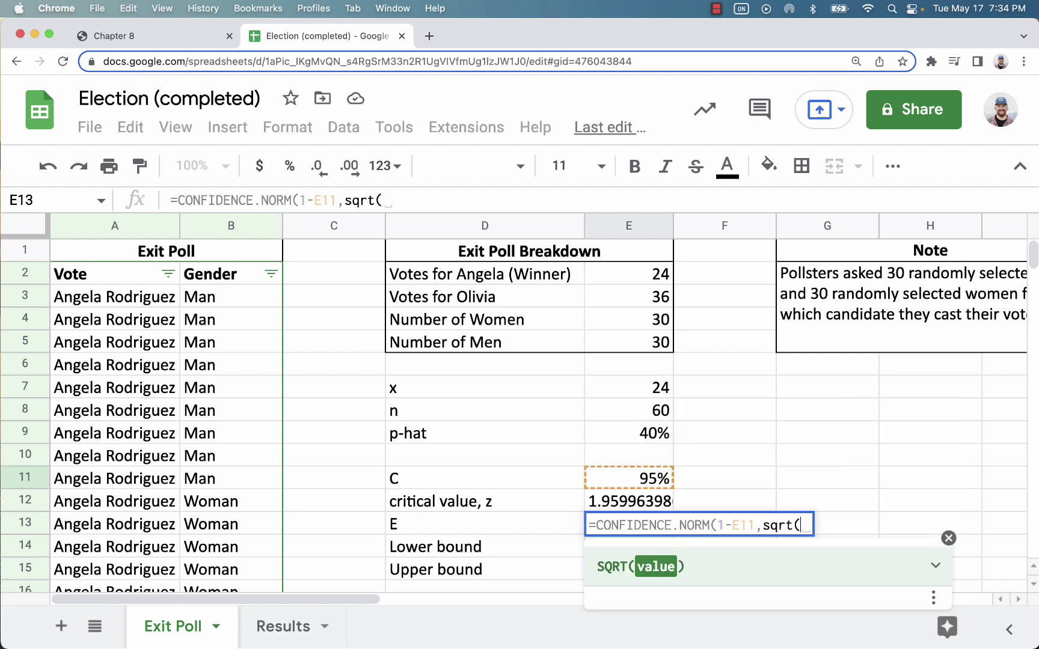
{"action": "left_click", "coordinate": [609, 439]}
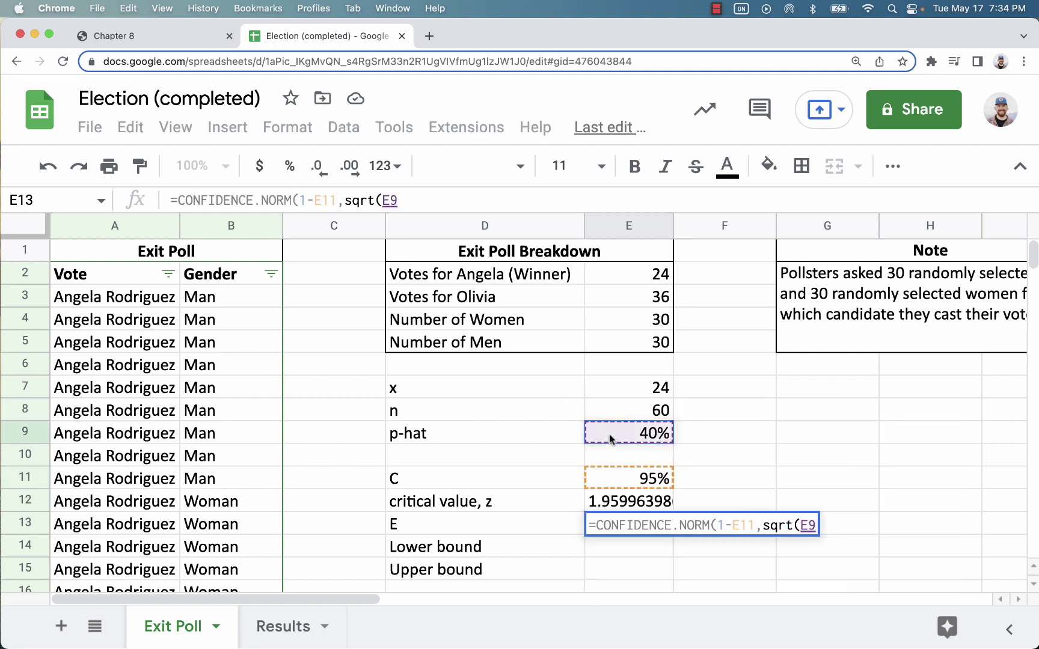
{"action": "type", "text": "*(1-"}
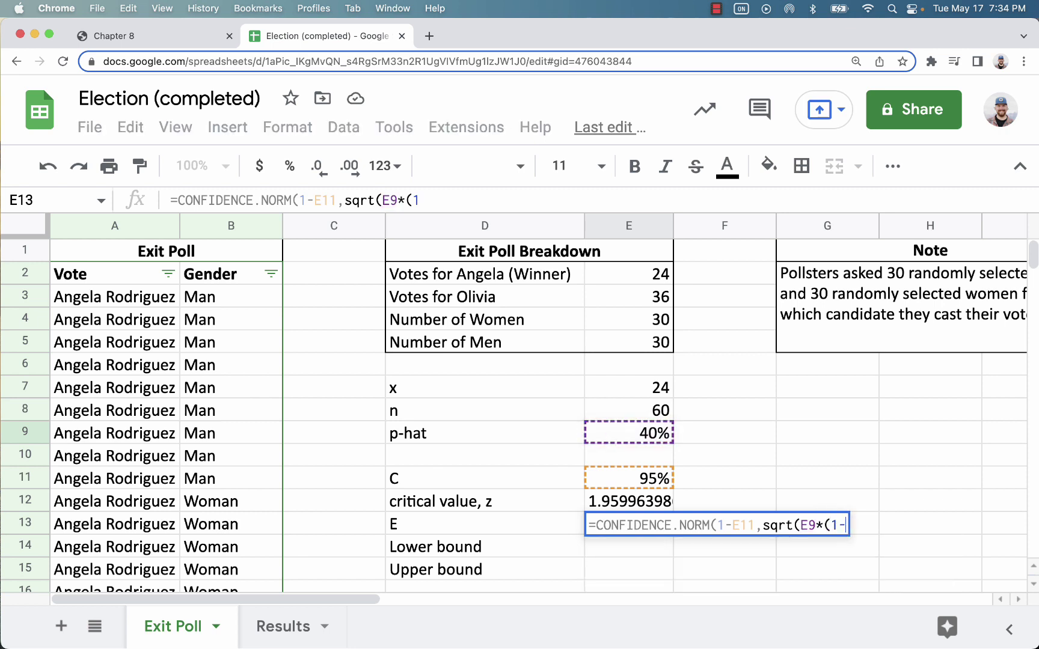
{"action": "left_click", "coordinate": [643, 434]}
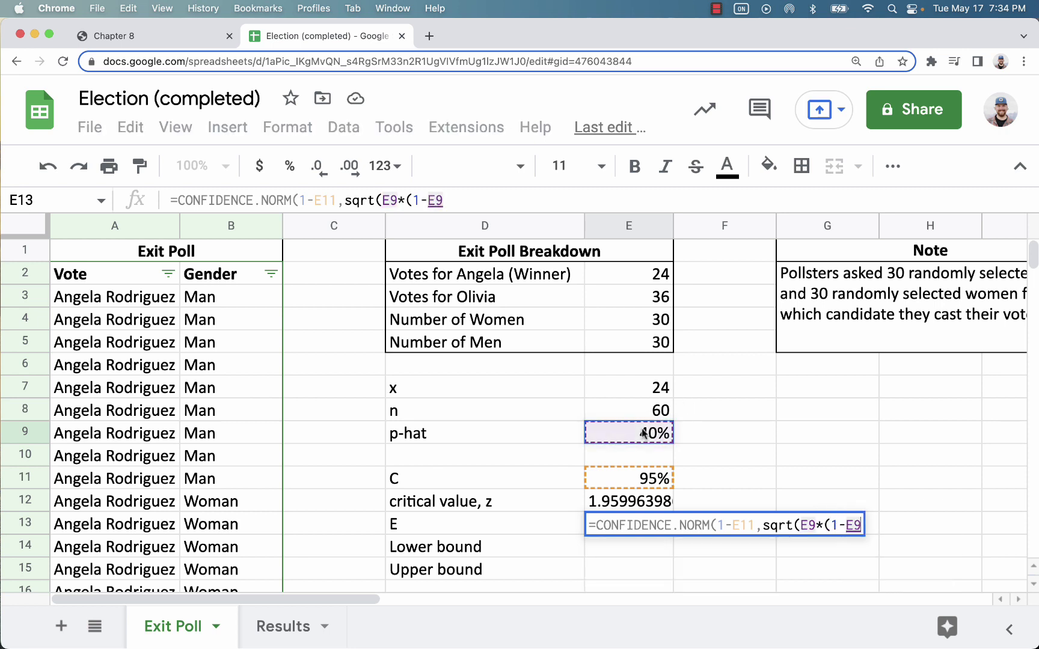
{"action": "type", "text": ")"}
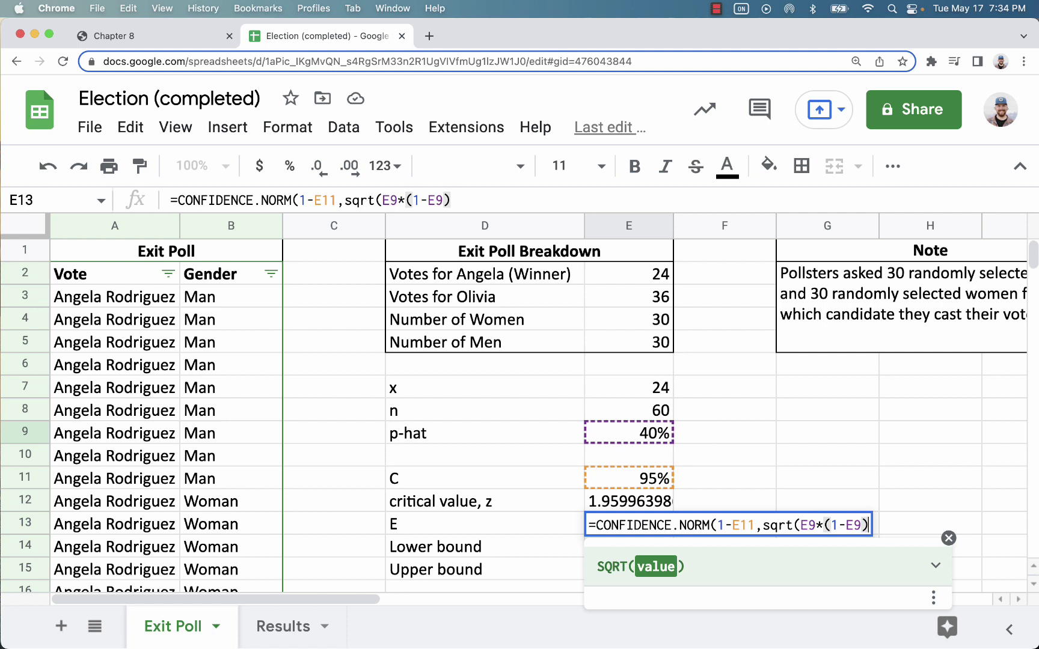
{"action": "type", "text": ")"}
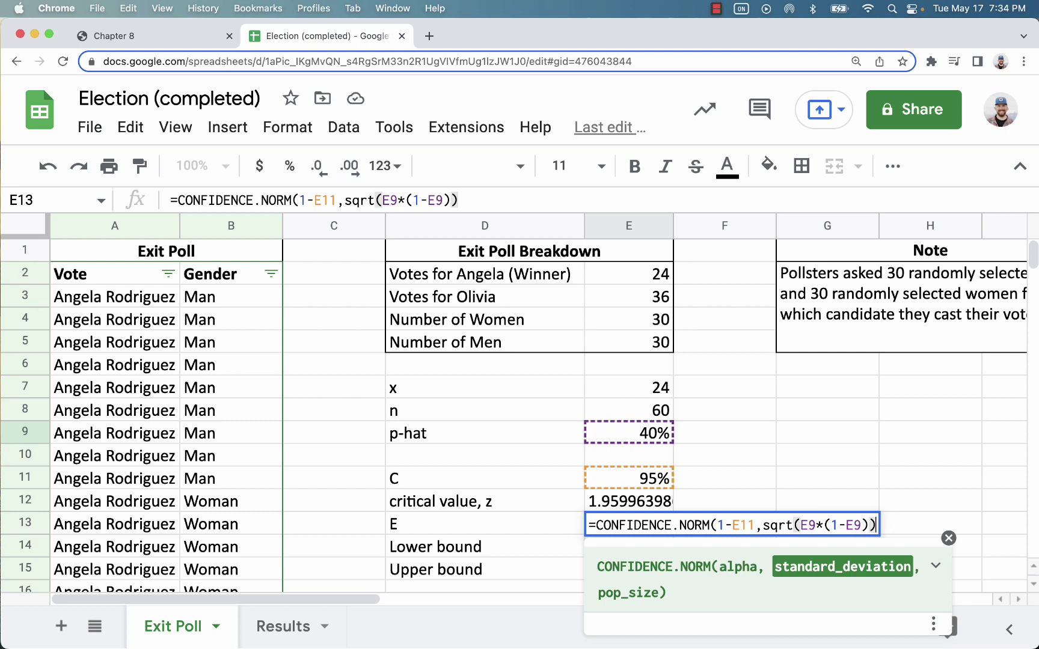
{"action": "type", "text": ","}
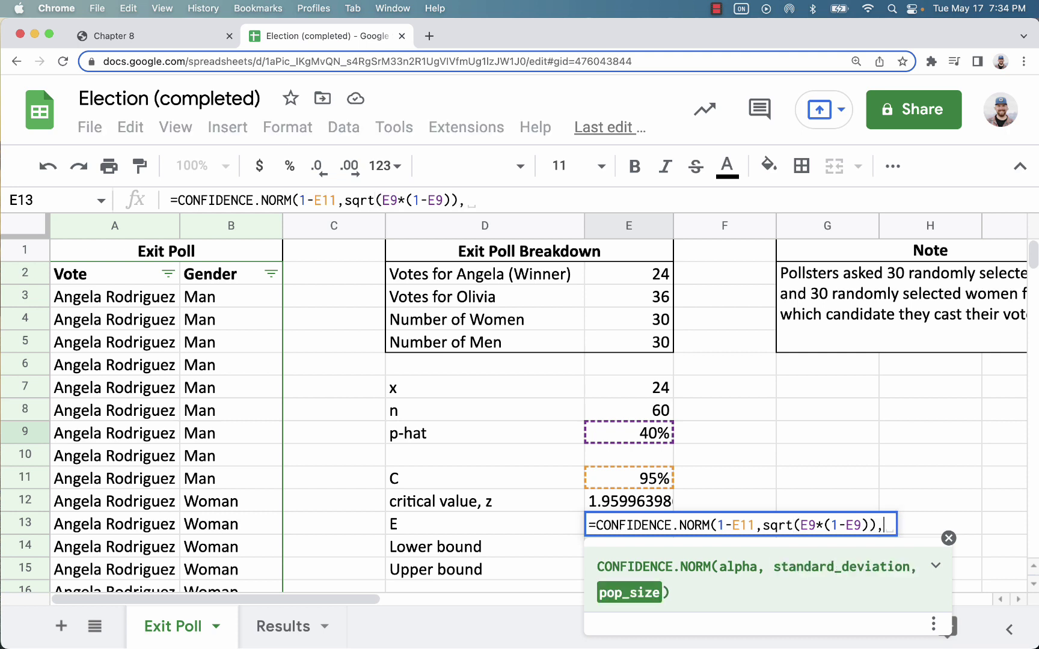
{"action": "left_click", "coordinate": [602, 405]}
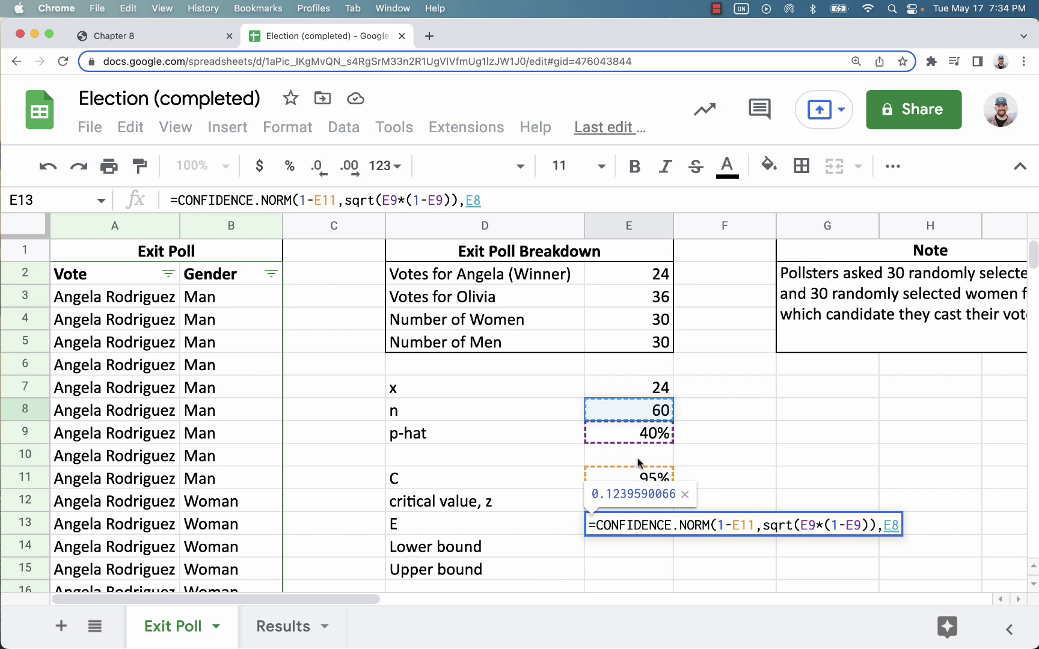
{"action": "type", "text": ")"}
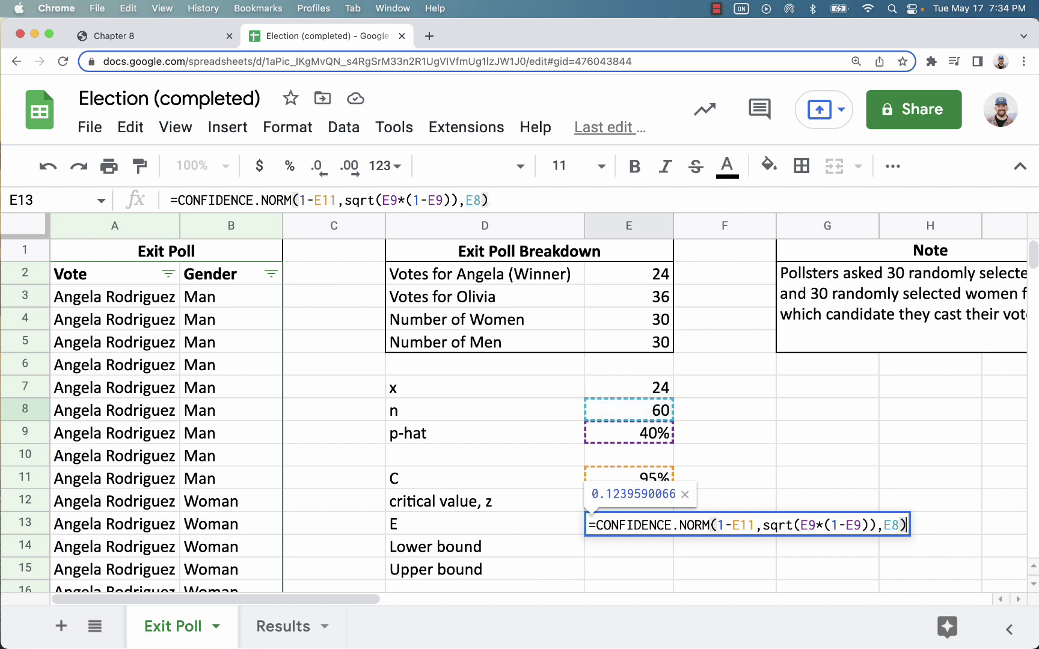
{"action": "key", "text": "Return"}
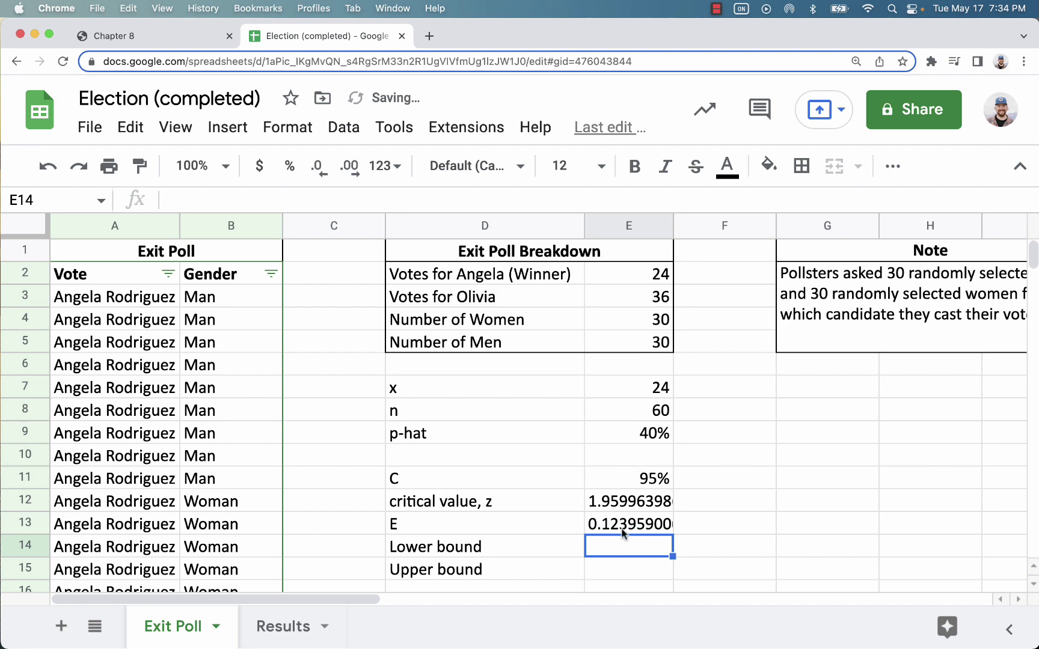
Step: Open stapplet.com in a separate tab and load the 1 Categorical Variable, Single Group applet
{"action": "left_click", "coordinate": [430, 36]}
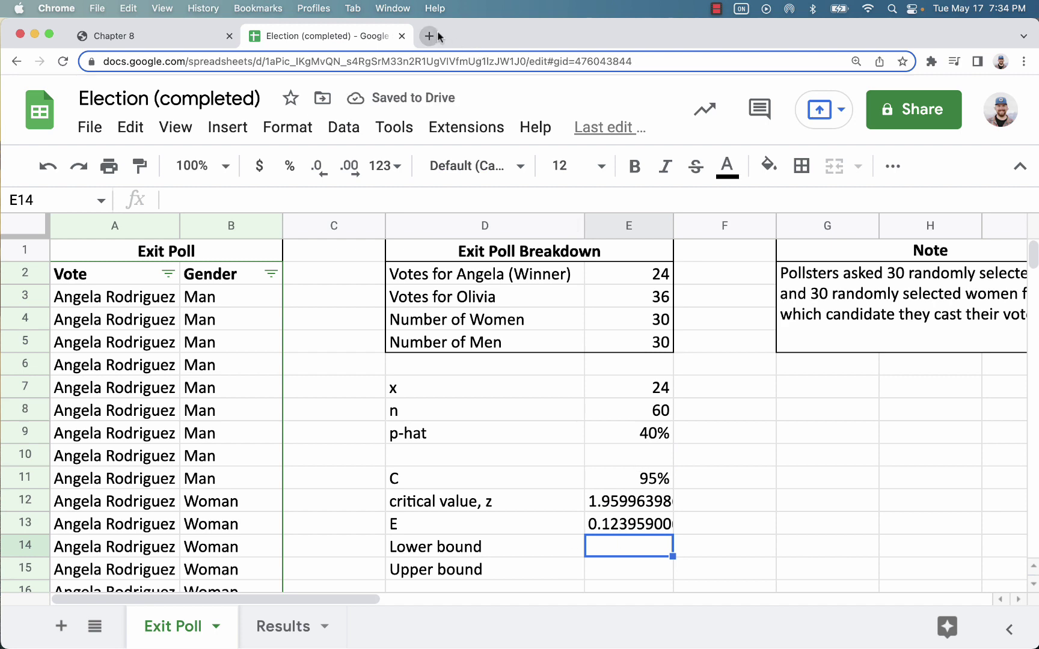
{"action": "type", "text": "sta"}
{"action": "key", "text": "Return"}
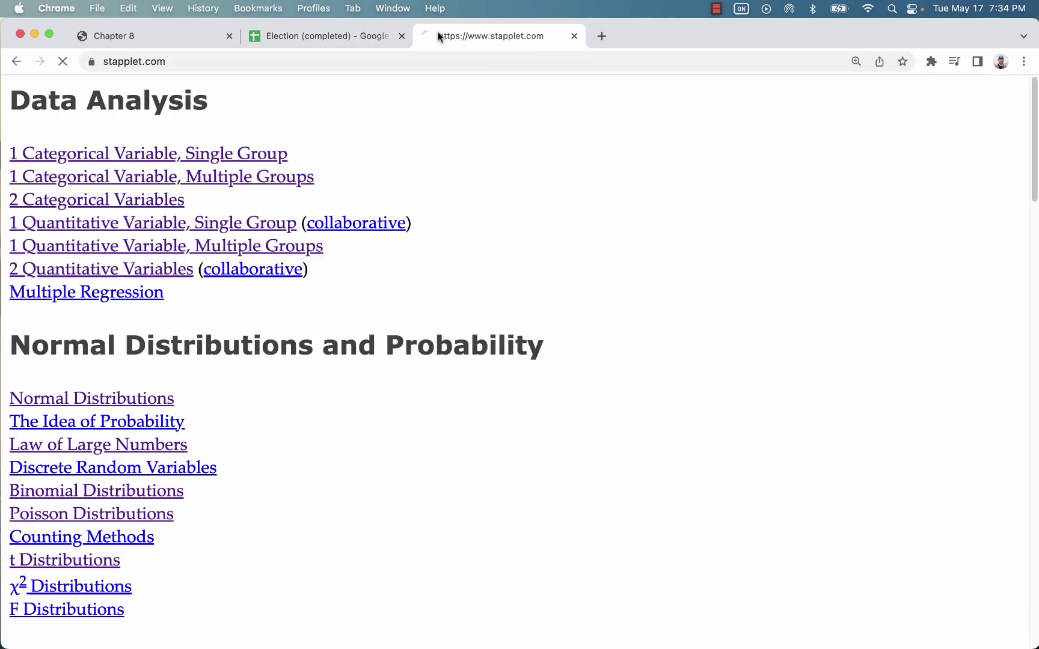
{"action": "left_click", "coordinate": [139, 157]}
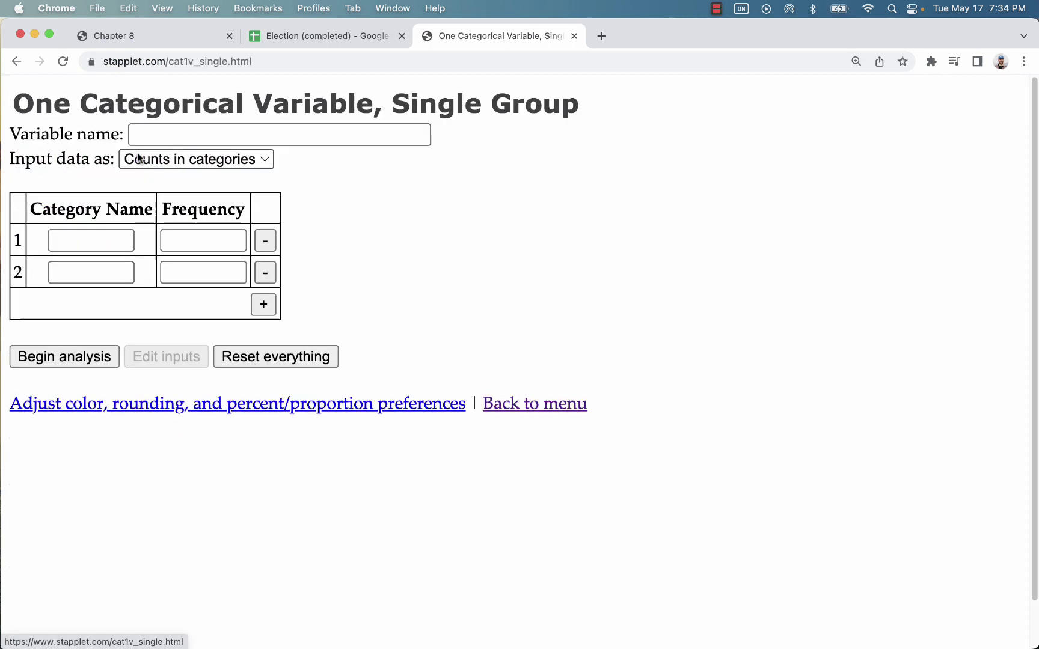
{"action": "left_click", "coordinate": [115, 237]}
{"action": "left_click", "coordinate": [288, 34]}
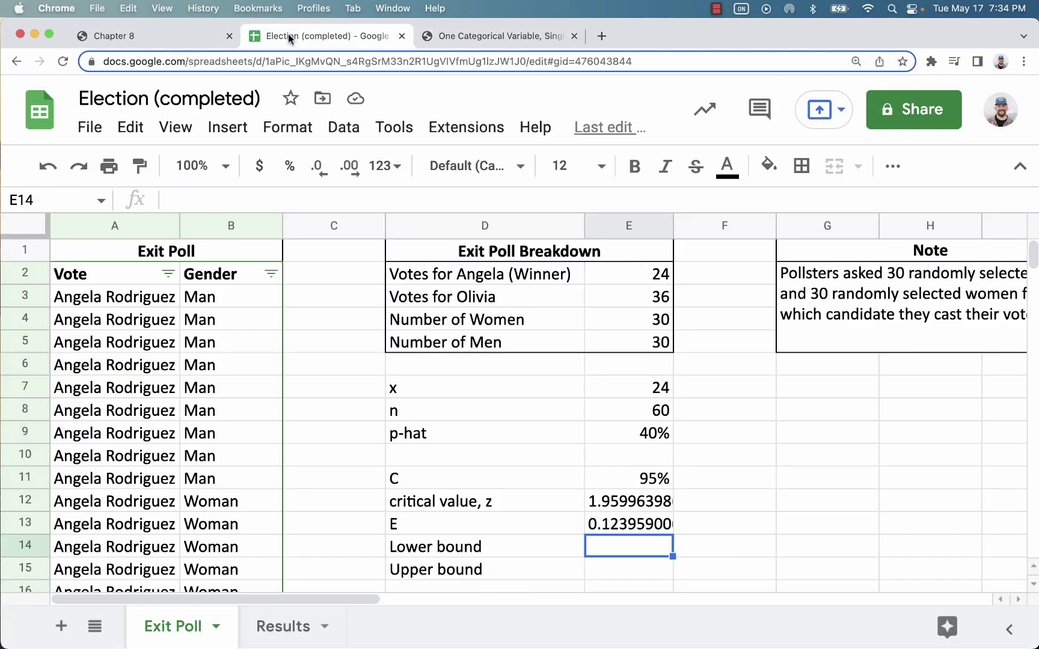
{"action": "left_click", "coordinate": [479, 33]}
Step: Enter the two candidates' first names as categories, with frequencies 24 for the winner and 36 for the opponent, and begin the analysis
{"action": "type", "text": "Angela"}
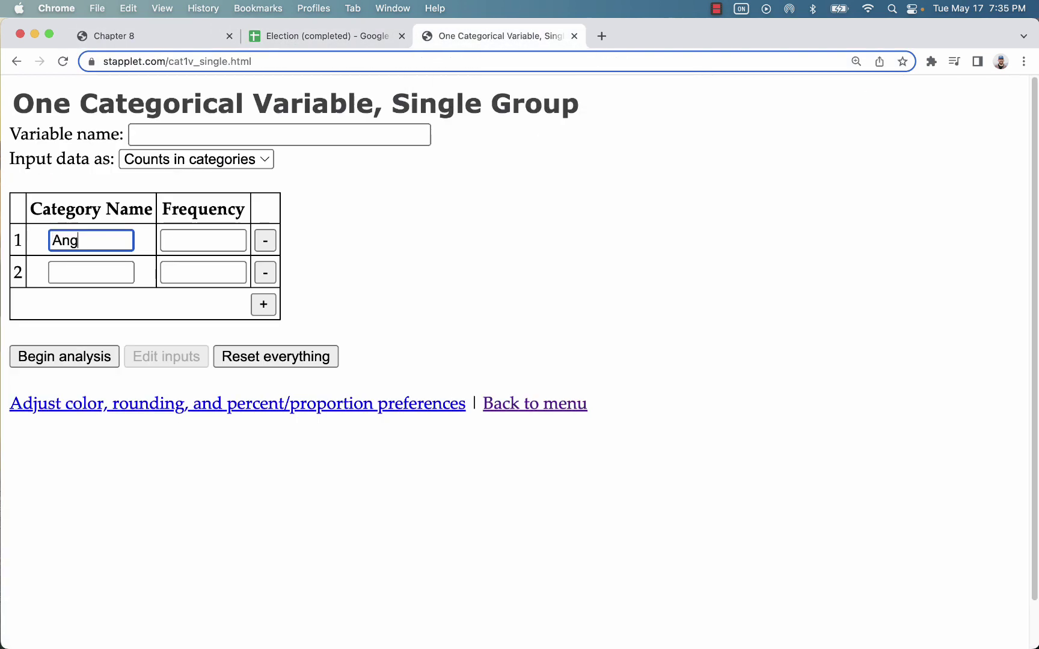
{"action": "key", "text": "Tab"}
{"action": "type", "text": "24"}
{"action": "key", "text": "Tab"}
{"action": "type", "text": "Olivia"}
{"action": "key", "text": "Tab"}
{"action": "type", "text": "36"}
{"action": "left_click", "coordinate": [65, 357]}
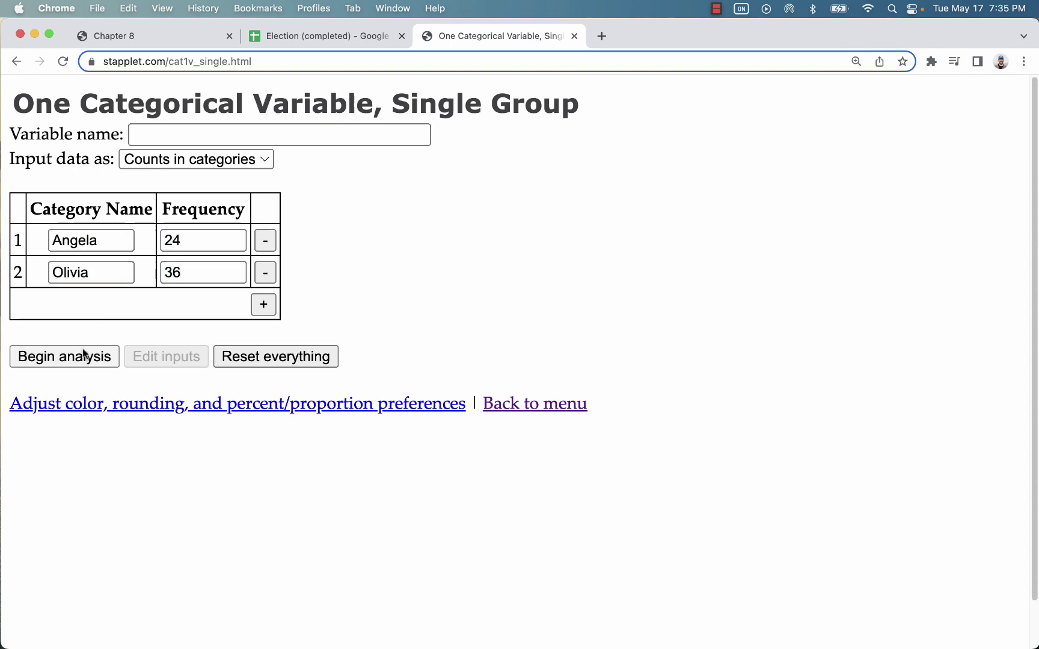
Step: Perform inference with a 1-sample z interval for the winner's category at a 95% confidence level
{"action": "scroll", "coordinate": [324, 456], "scroll_direction": "down", "scroll_amount": 10}
{"action": "scroll", "coordinate": [324, 456], "scroll_direction": "down", "scroll_amount": 1}
{"action": "left_click", "coordinate": [312, 410]}
{"action": "left_click", "coordinate": [301, 429]}
{"action": "left_click", "coordinate": [75, 458]}
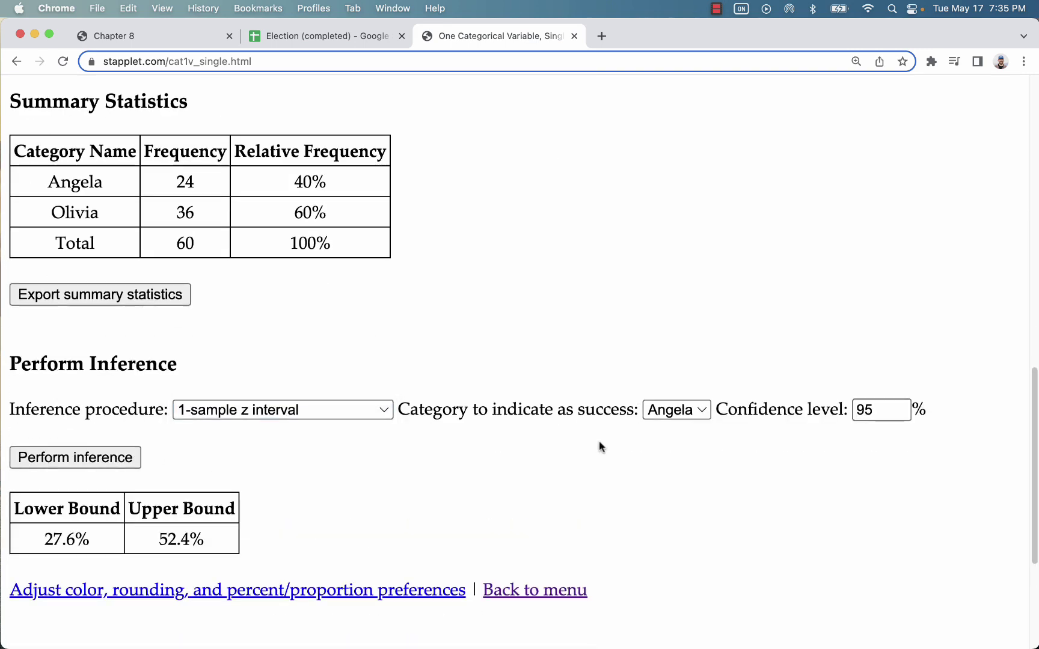
Step: Compare the interval's lower and upper bounds with the winner's relative frequency, and return to the Election spreadsheet
{"action": "scroll", "coordinate": [599, 447], "scroll_direction": "down", "scroll_amount": 2}
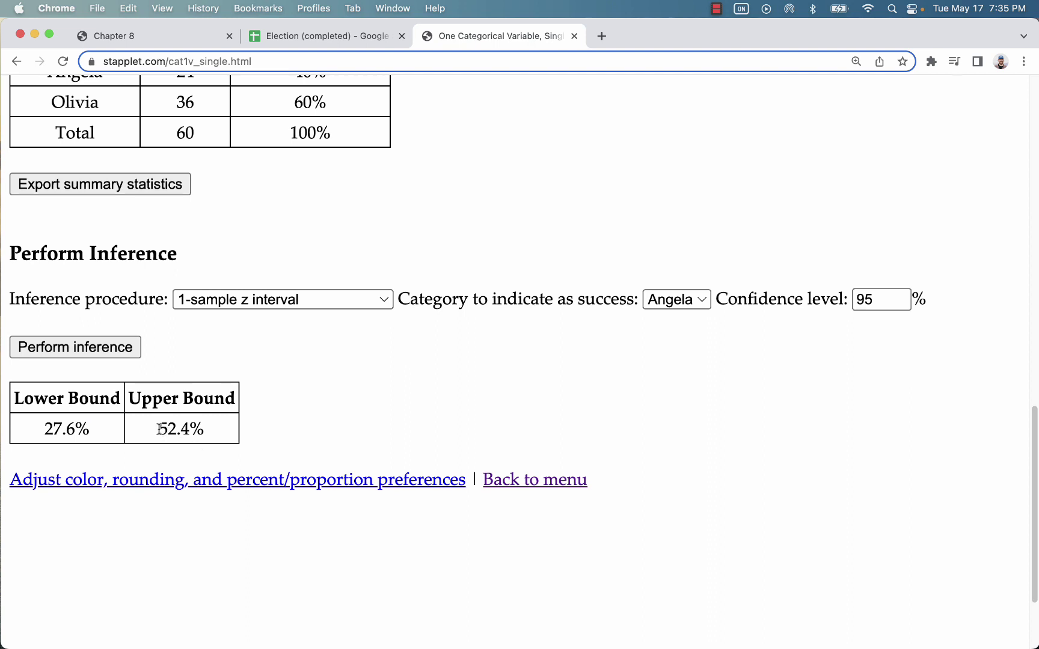
{"action": "scroll", "coordinate": [159, 429], "scroll_direction": "up", "scroll_amount": 3}
{"action": "left_click_drag", "start_coordinate": [293, 165], "coordinate": [312, 163]}
{"action": "left_click_drag", "start_coordinate": [139, 524], "coordinate": [201, 524]}
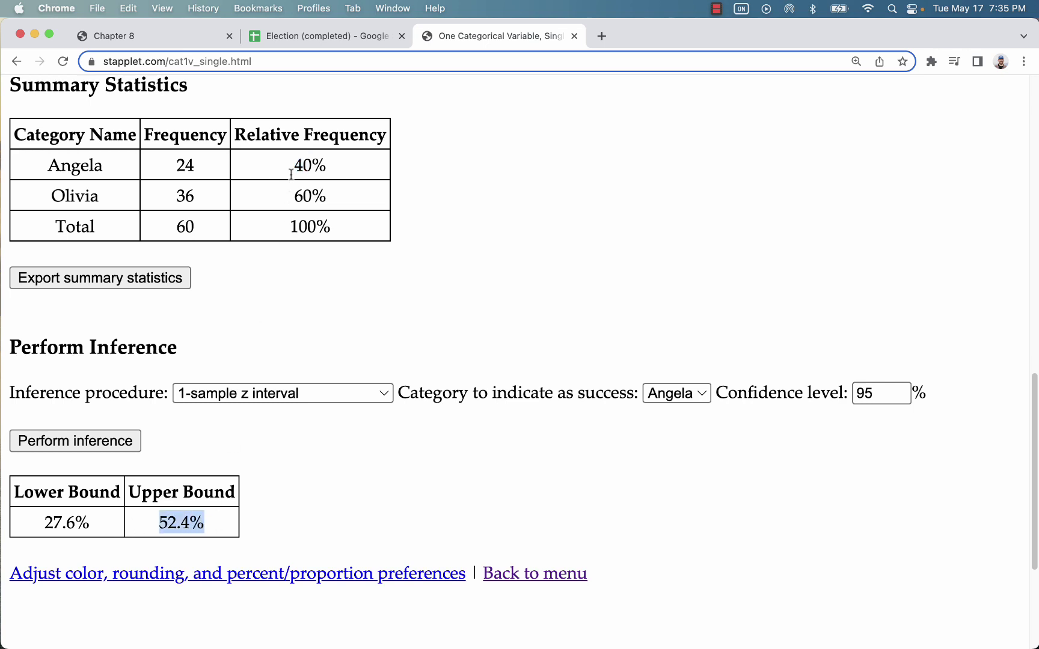
{"action": "left_click_drag", "start_coordinate": [293, 166], "coordinate": [312, 163]}
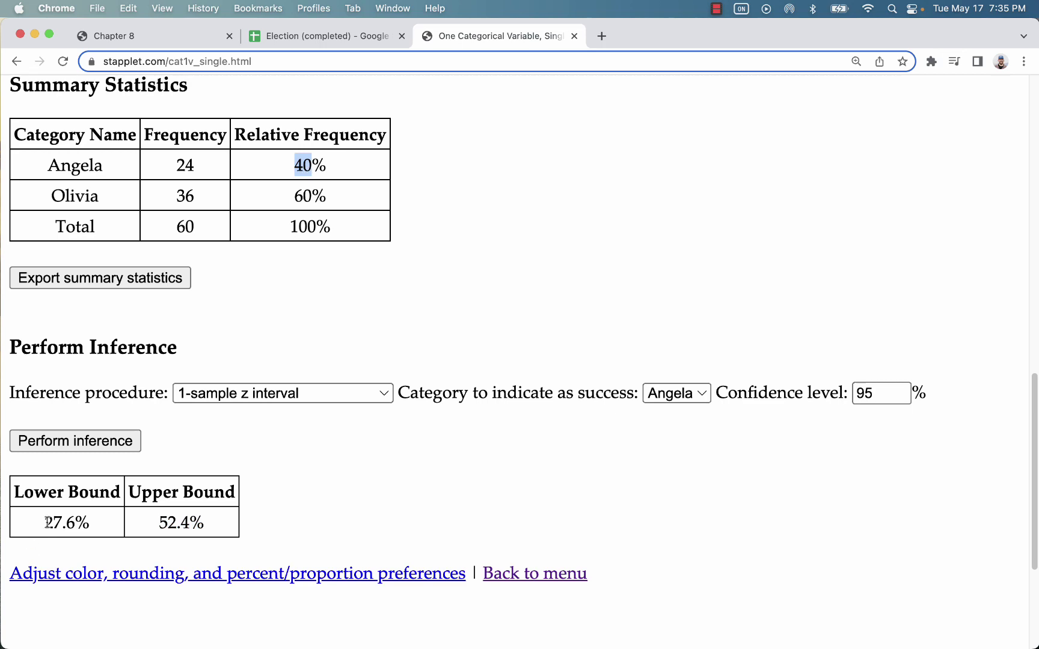
{"action": "left_click", "coordinate": [321, 36]}
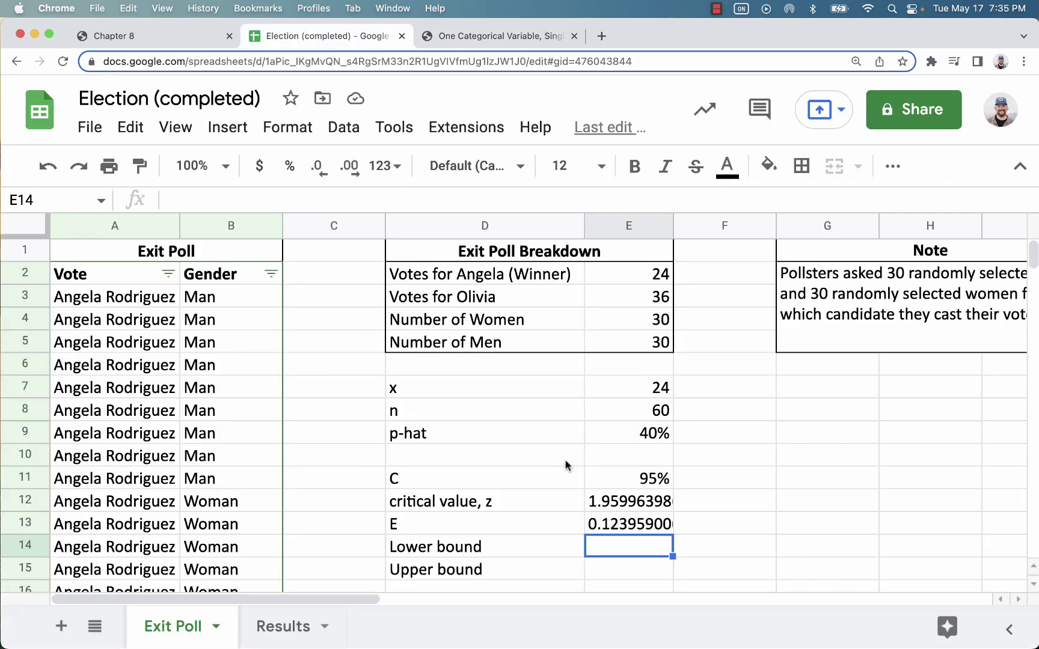
Step: Try displaying the margin of error in E13 as a percentage
{"action": "left_click", "coordinate": [609, 524]}
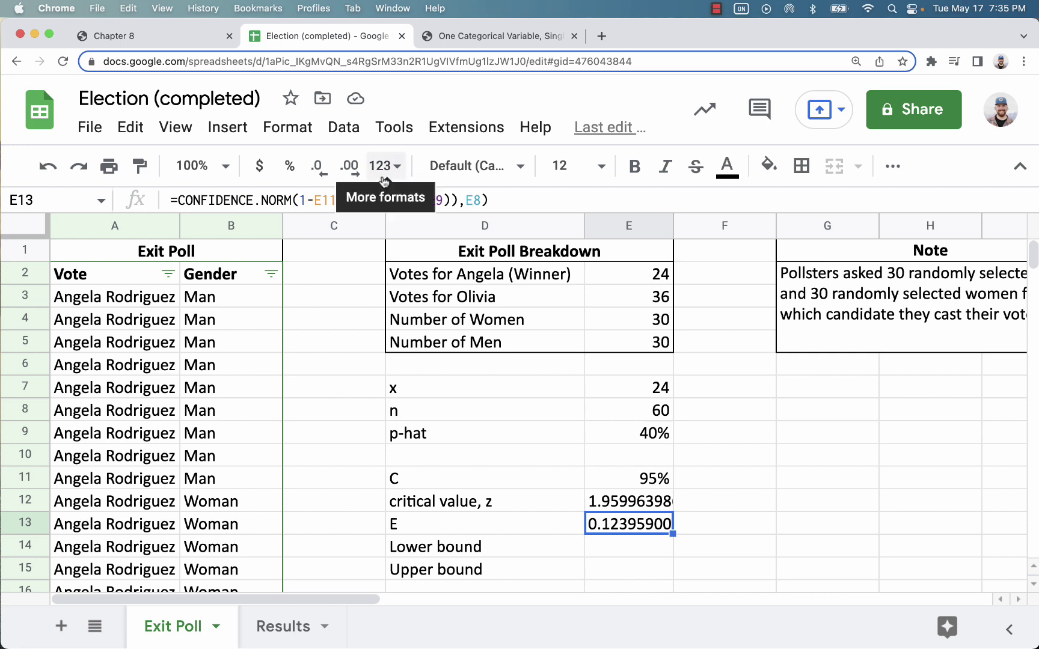
{"action": "left_click", "coordinate": [287, 167]}
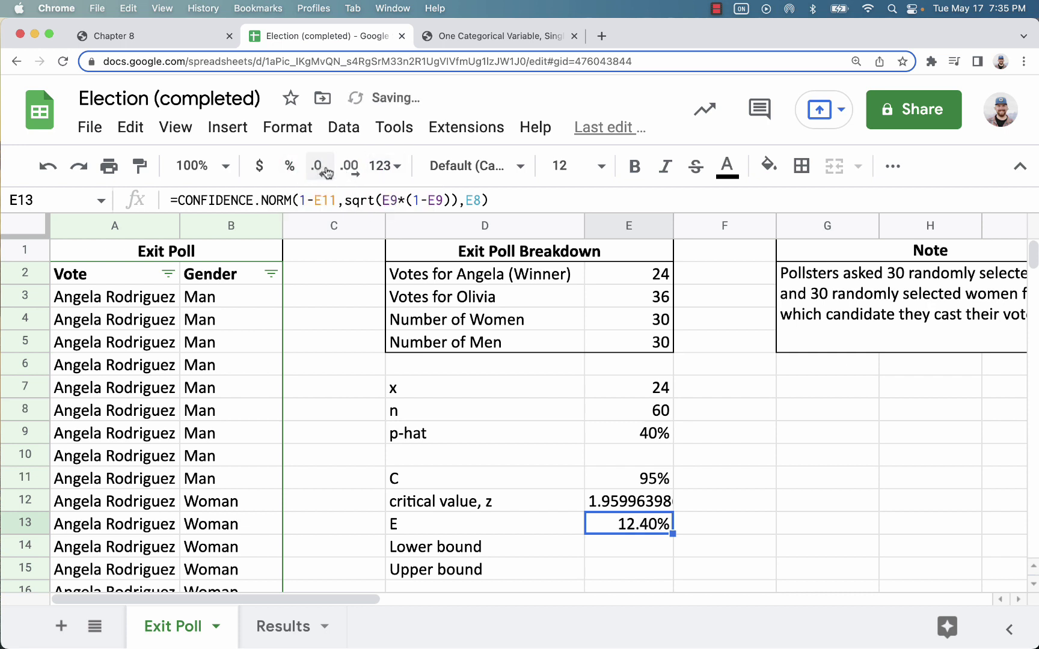
{"action": "left_click", "coordinate": [288, 167]}
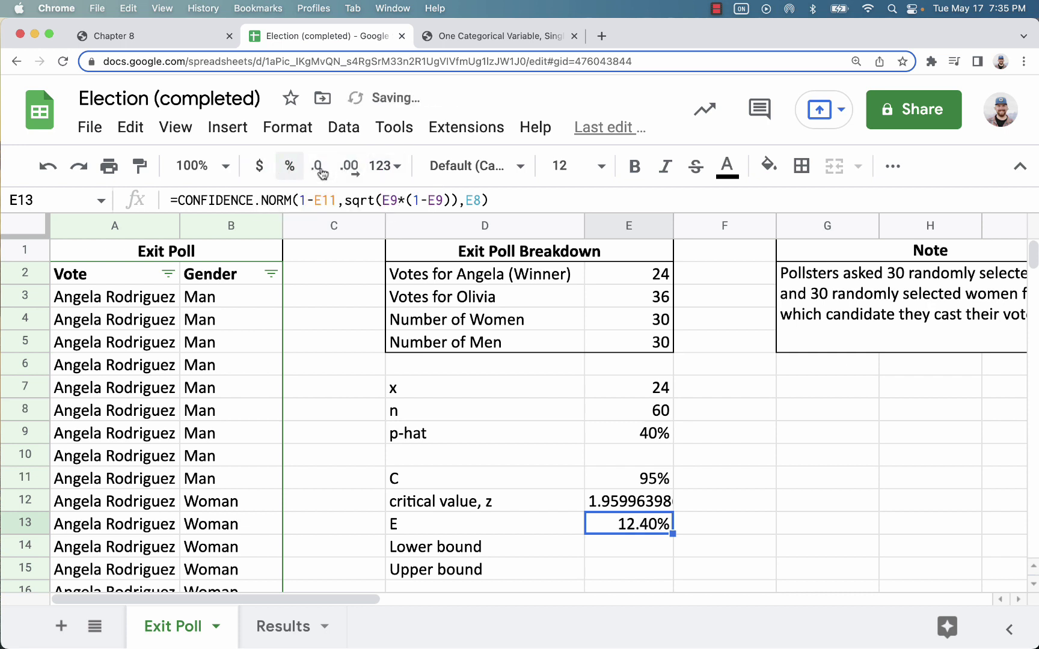
{"action": "left_click", "coordinate": [285, 129]}
{"action": "left_click", "coordinate": [681, 189]}
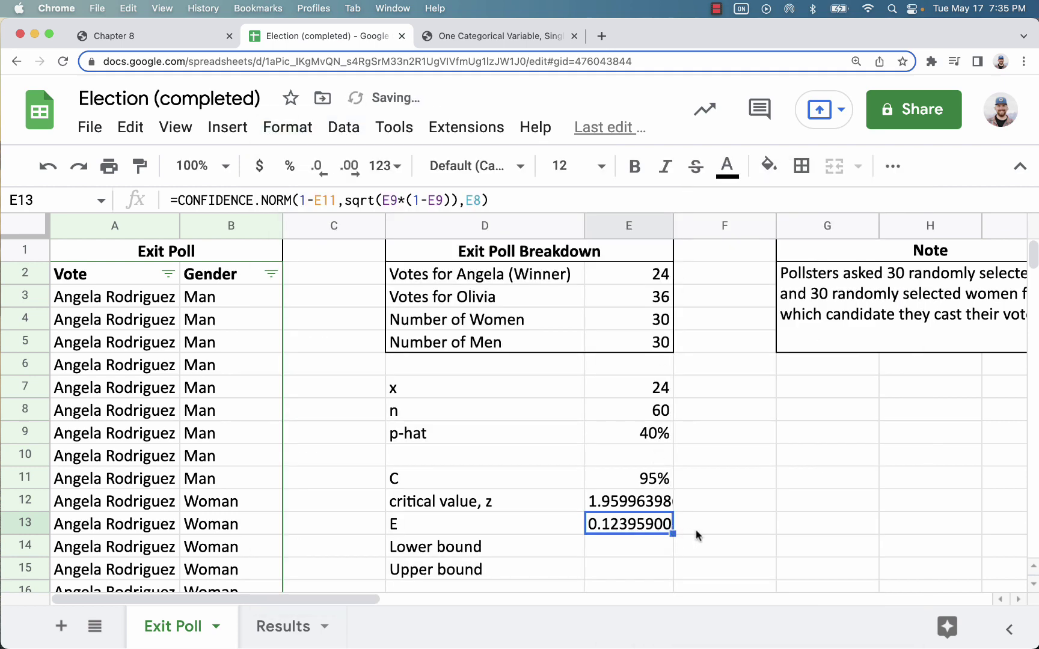
{"action": "left_click", "coordinate": [623, 550]}
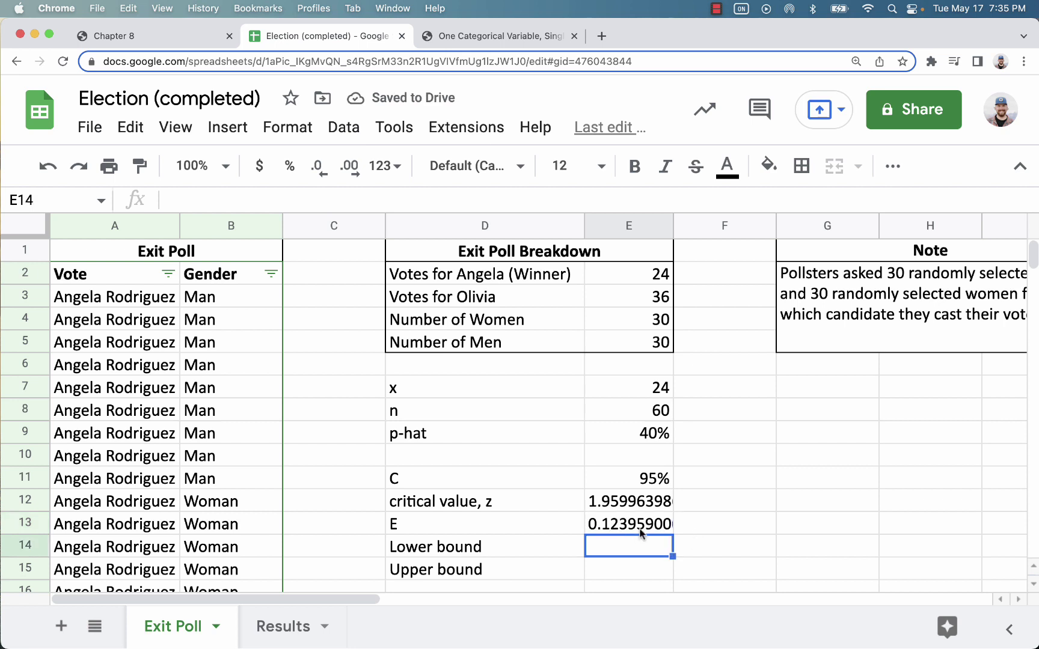
{"action": "type", "text": "-"}
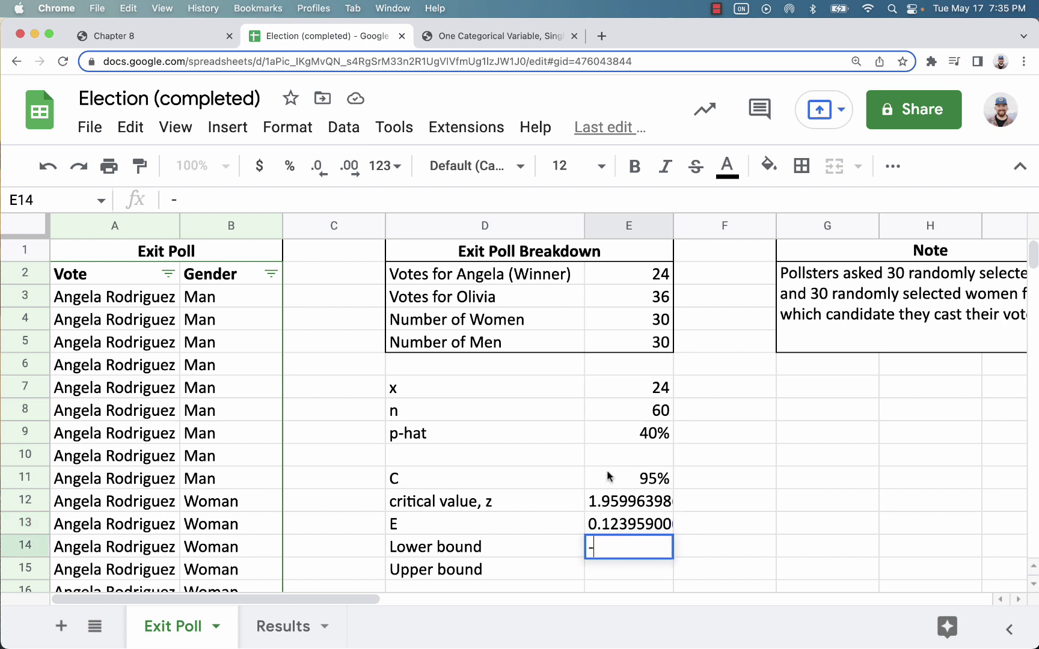
{"action": "left_click", "coordinate": [617, 441]}
{"action": "left_click", "coordinate": [625, 525]}
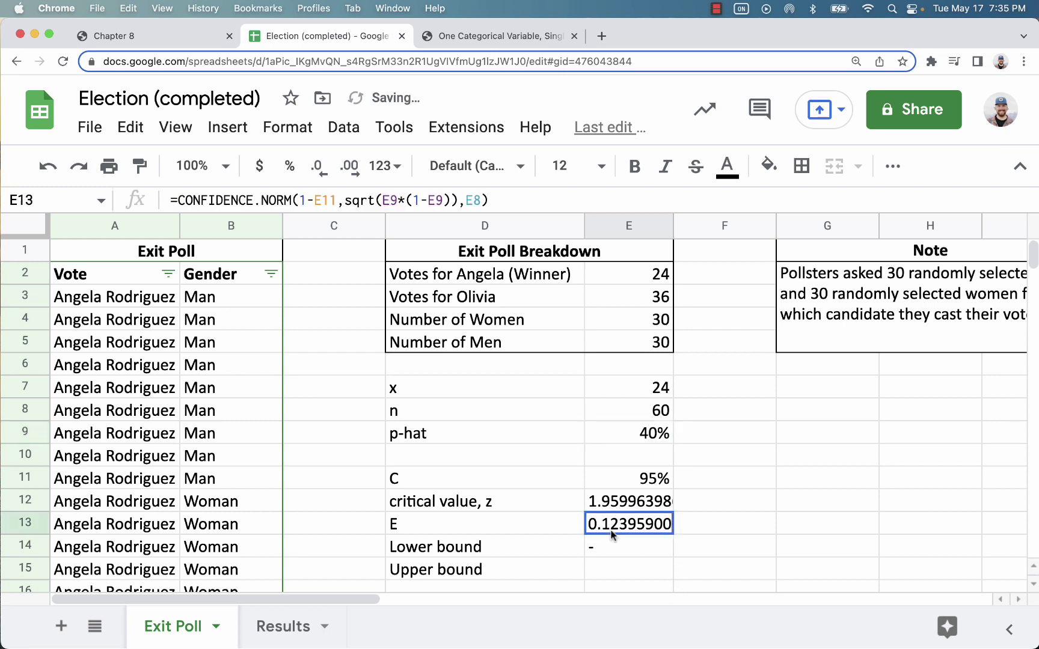
Step: Calculate the lower bound in E14 as p-hat minus the margin of error, with the formula =E9-E13
{"action": "double_click", "coordinate": [611, 544]}
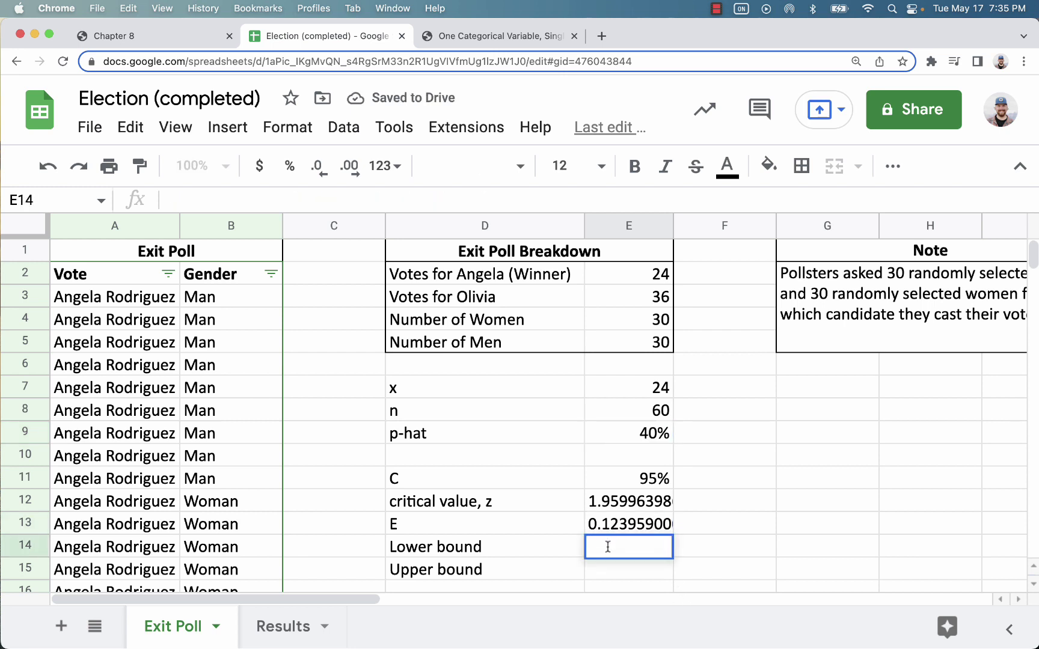
{"action": "type", "text": "="}
{"action": "left_click", "coordinate": [643, 438]}
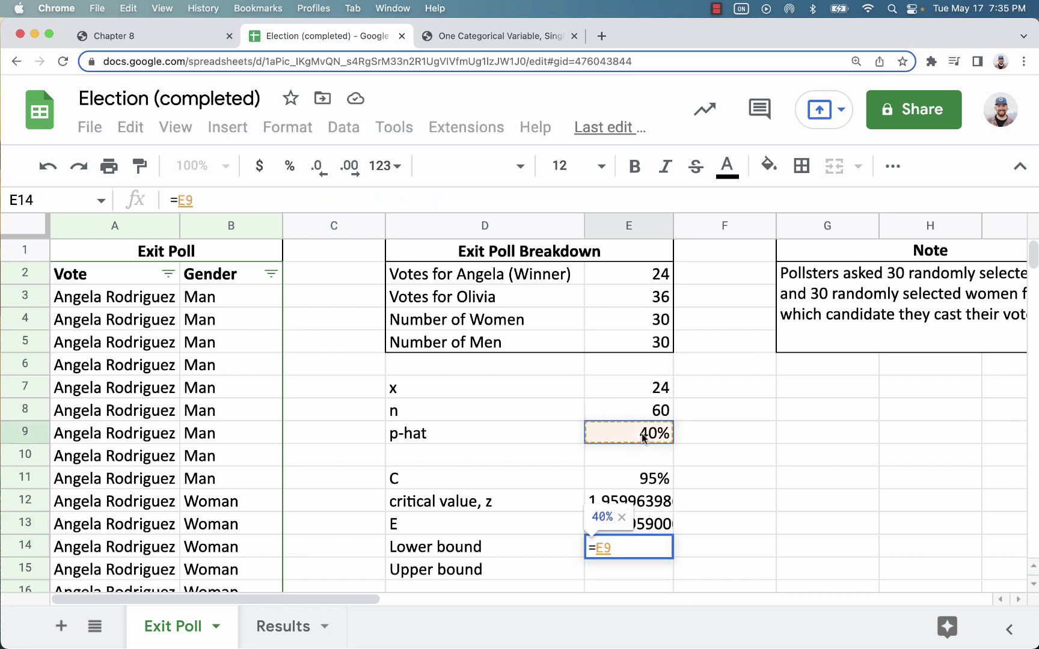
{"action": "type", "text": "-"}
{"action": "left_click", "coordinate": [630, 526]}
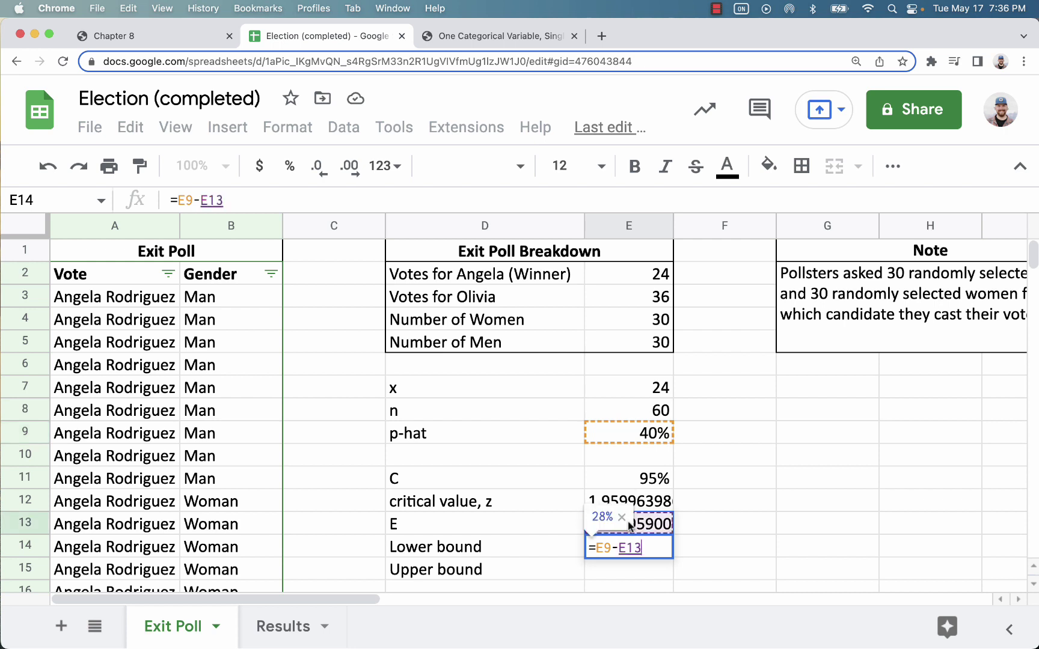
{"action": "key", "text": "Return"}
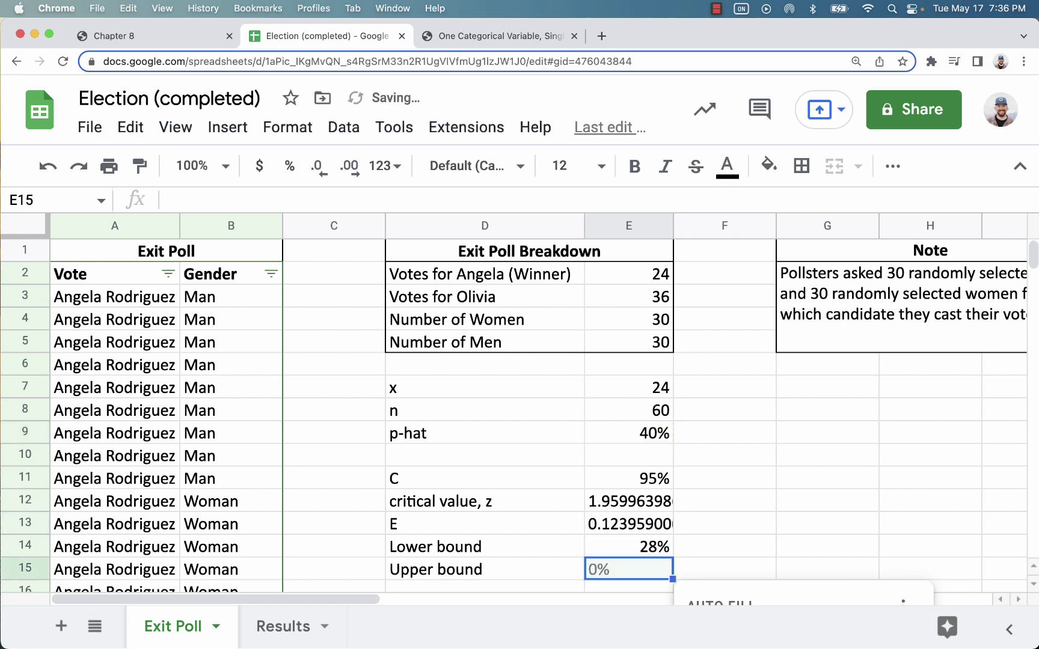
{"action": "left_click", "coordinate": [632, 442]}
{"action": "type", "text": "+"}
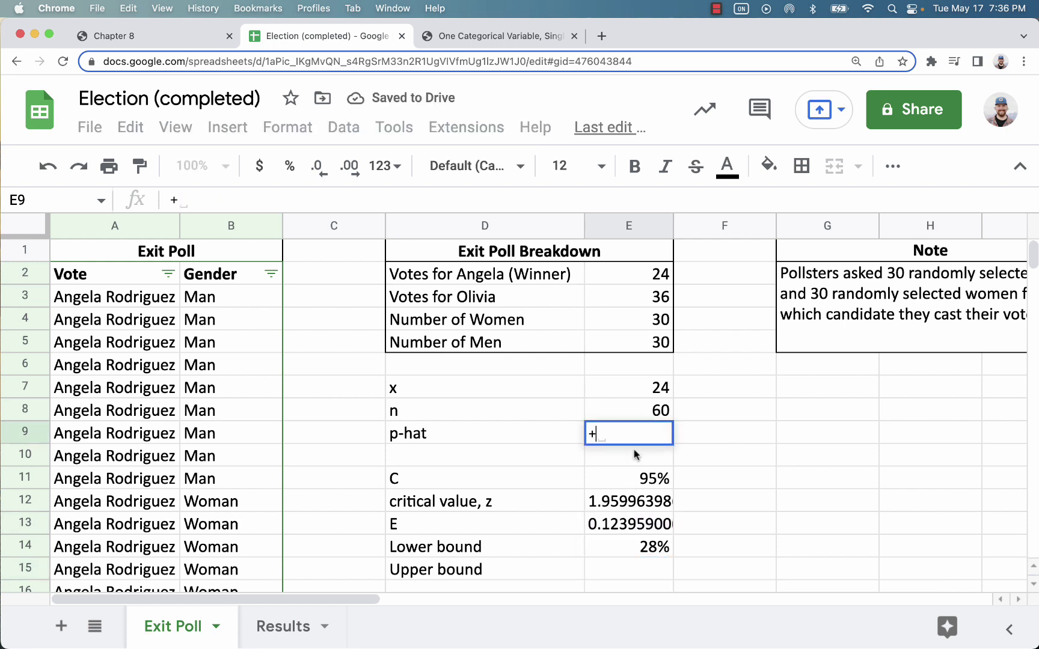
{"action": "left_click", "coordinate": [627, 528]}
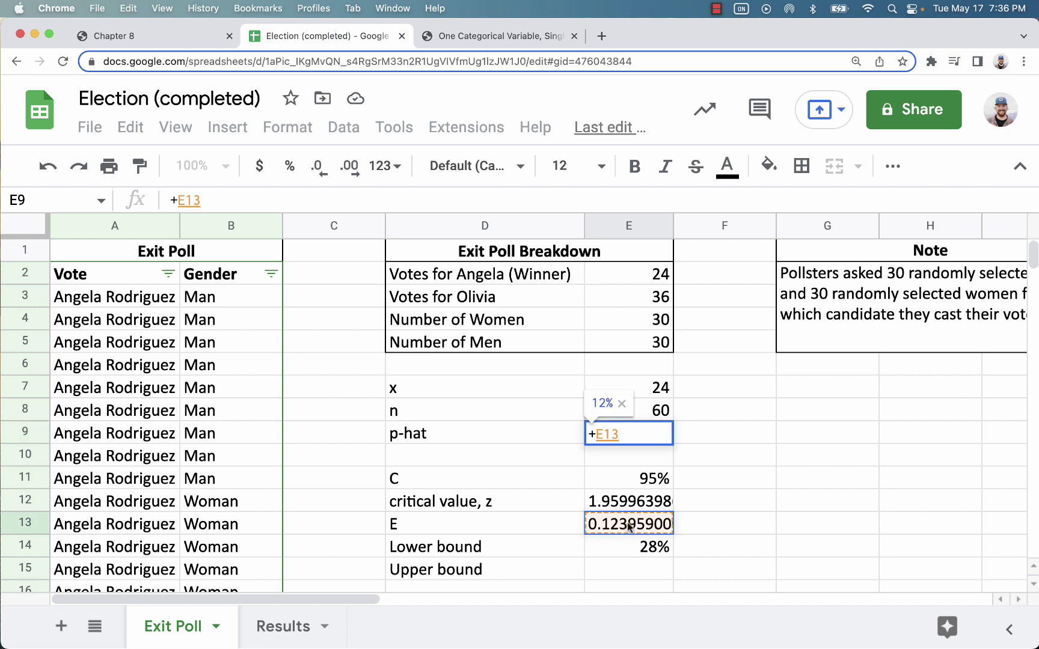
{"action": "key", "text": "Escape"}
Step: Calculate the upper bound in E15 as p-hat plus the margin of error, with the formula =E9+E13
{"action": "left_click", "coordinate": [627, 567]}
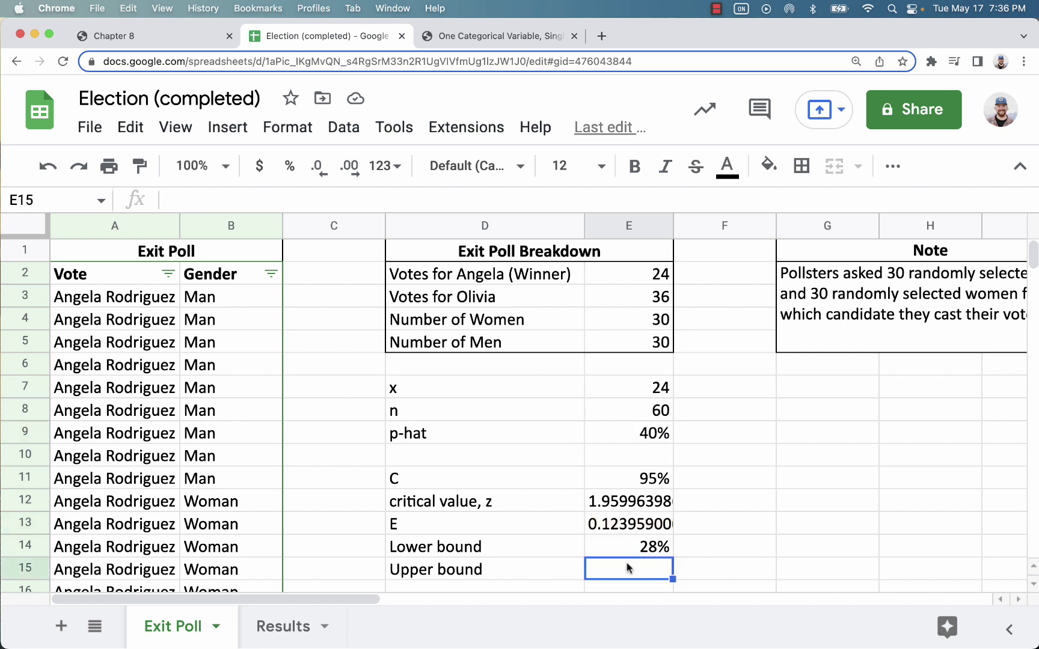
{"action": "type", "text": "="}
{"action": "left_click", "coordinate": [633, 434]}
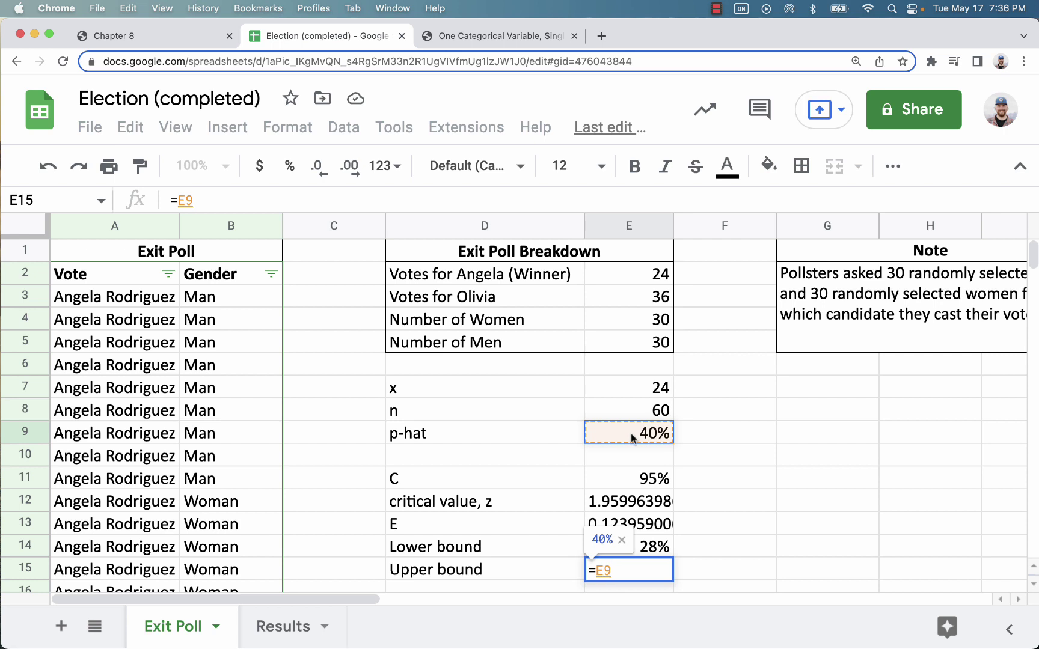
{"action": "type", "text": "+"}
{"action": "left_click", "coordinate": [624, 526]}
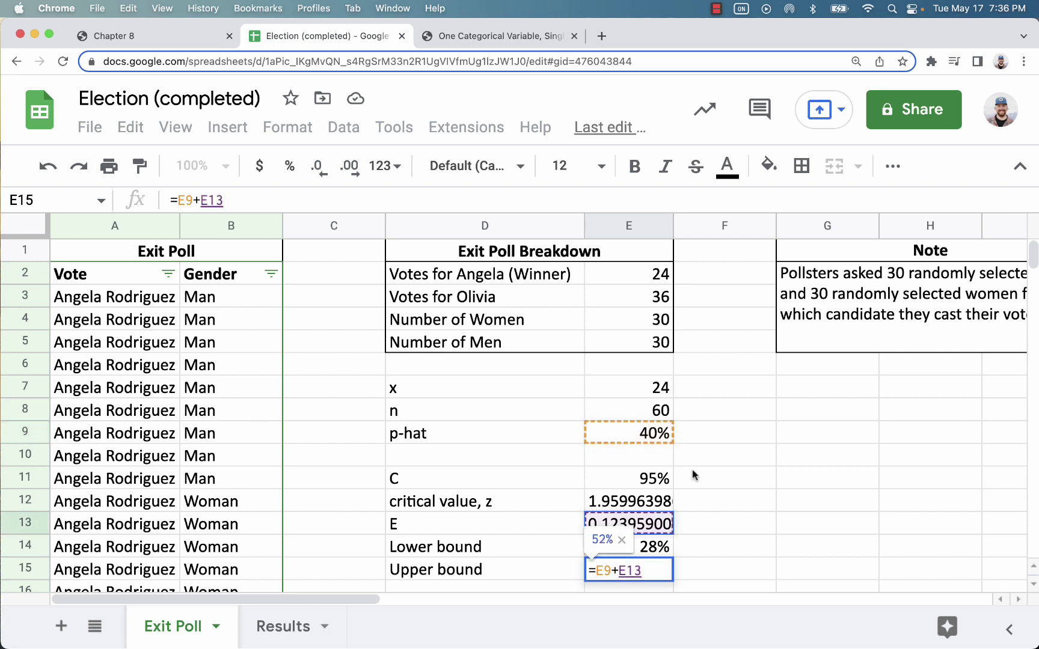
{"action": "key", "text": "Return"}
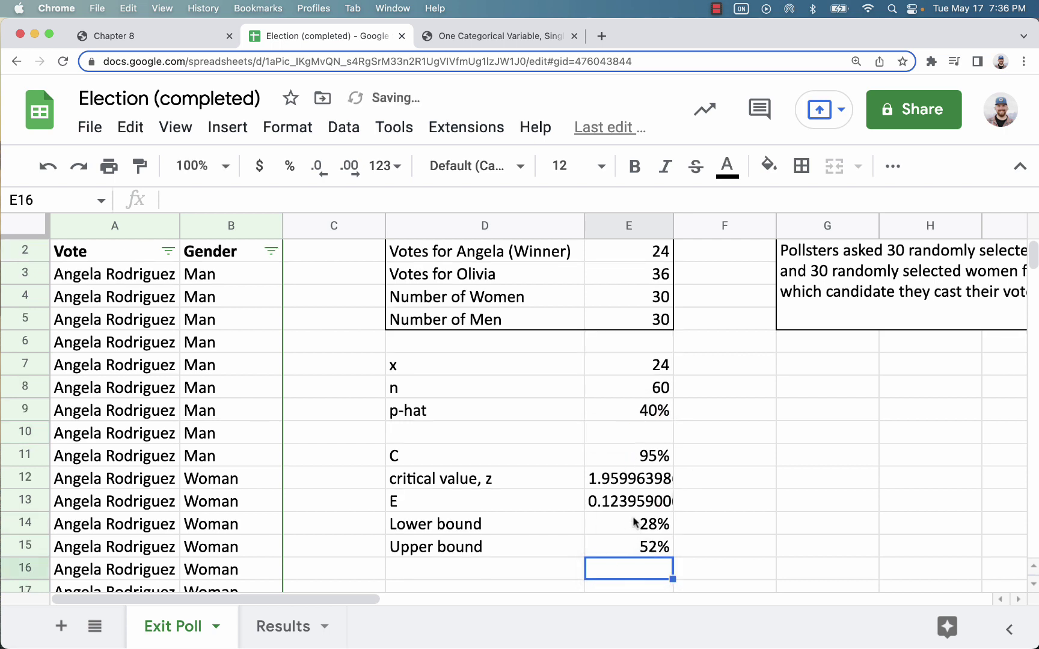
Step: Show the lower and upper bounds in E14:E15 as percentages with two decimal places
{"action": "left_click_drag", "start_coordinate": [635, 523], "coordinate": [639, 548]}
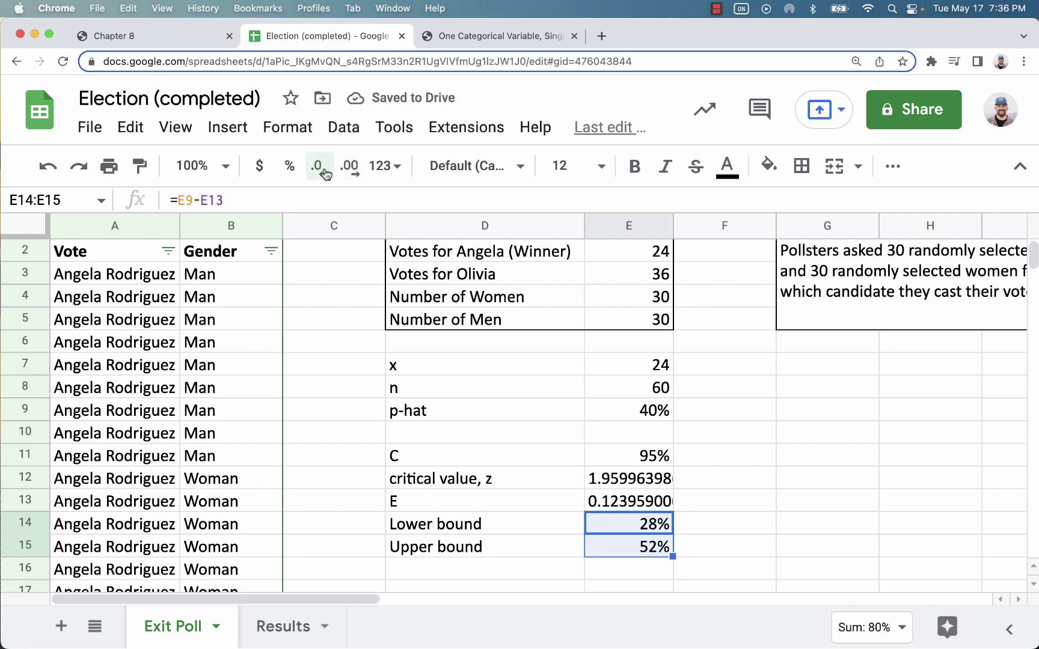
{"action": "left_click", "coordinate": [351, 167]}
{"action": "left_click", "coordinate": [352, 168]}
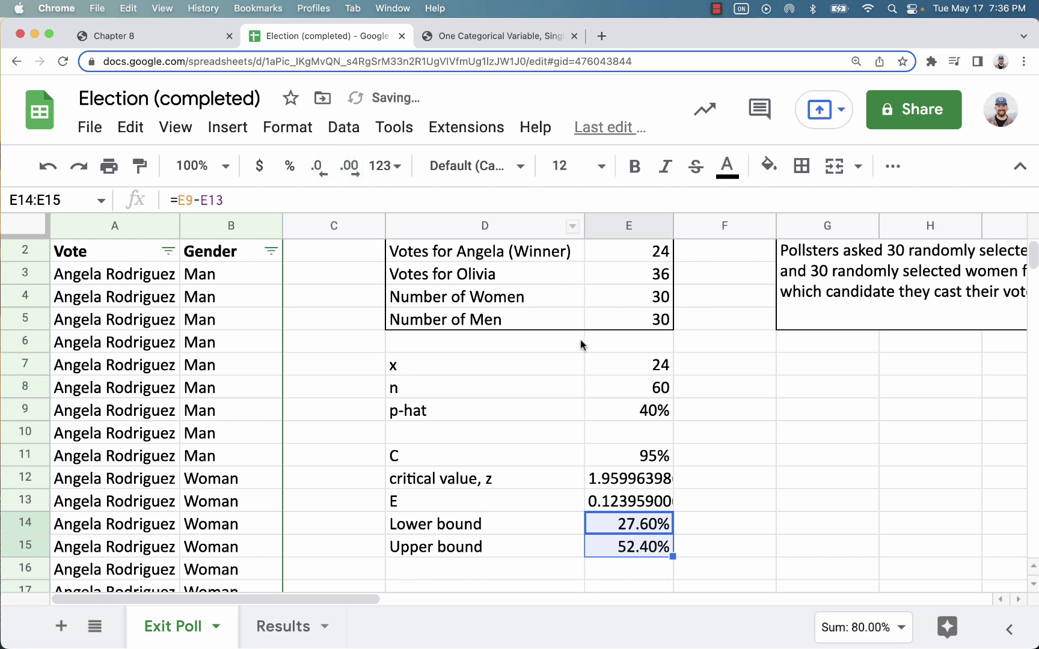
{"action": "left_click", "coordinate": [753, 460]}
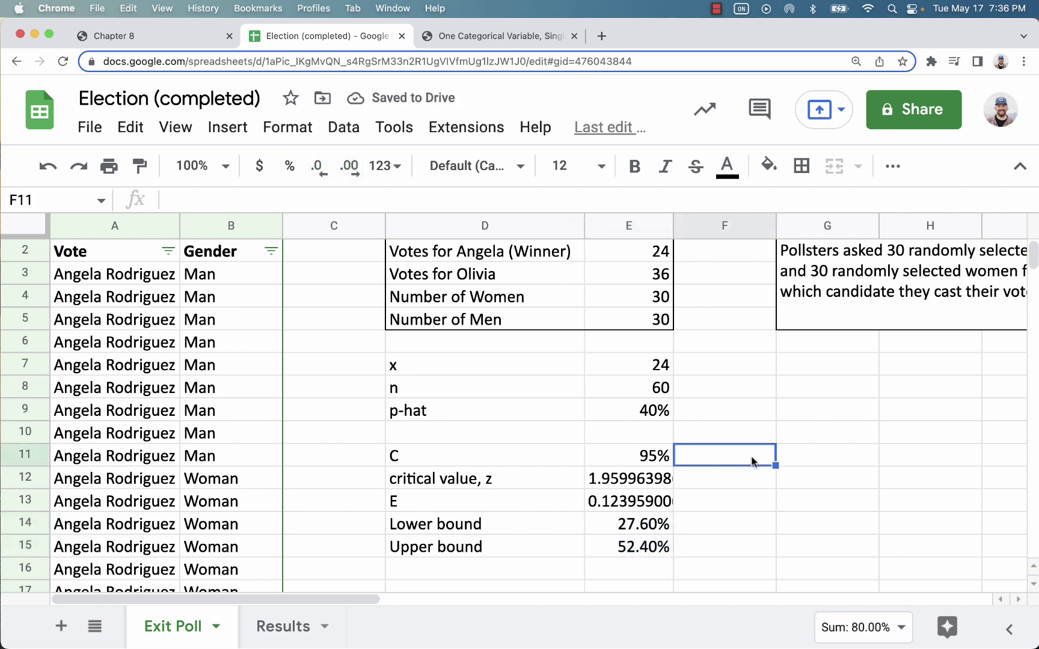
{"action": "left_click", "coordinate": [682, 508]}
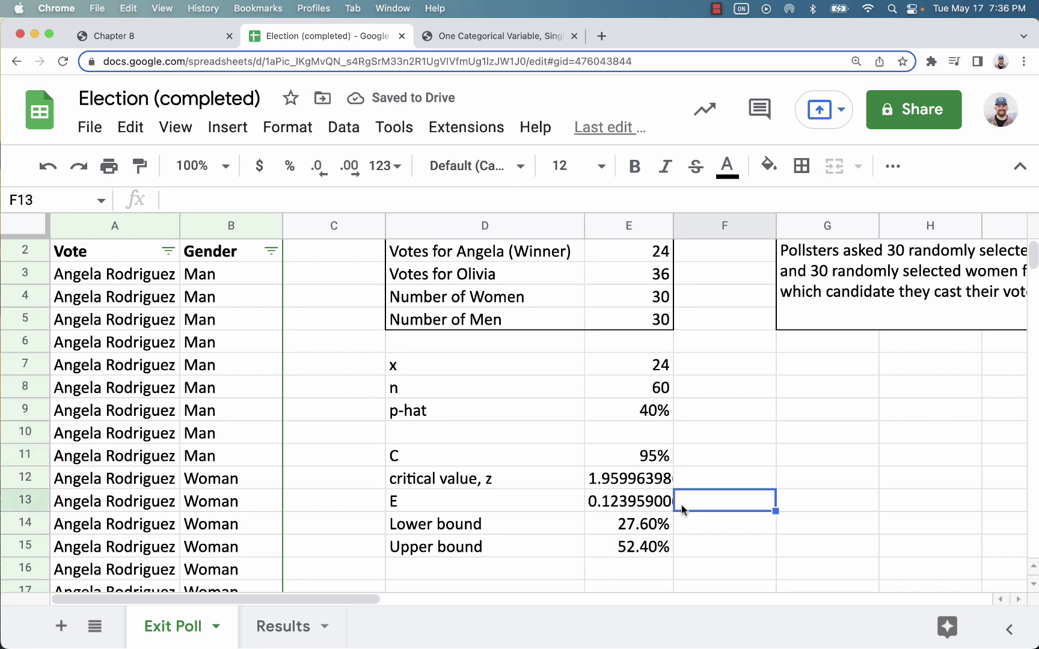
Step: Switch to the Chapter 8 notes and review the margin of error and confidence interval formulas in section 8.3, A Population Proportion
{"action": "left_click", "coordinate": [144, 37]}
{"action": "scroll", "coordinate": [386, 372], "scroll_direction": "down", "scroll_amount": 1}
{"action": "scroll", "coordinate": [387, 372], "scroll_direction": "down", "scroll_amount": 2}
{"action": "left_click", "coordinate": [213, 413]}
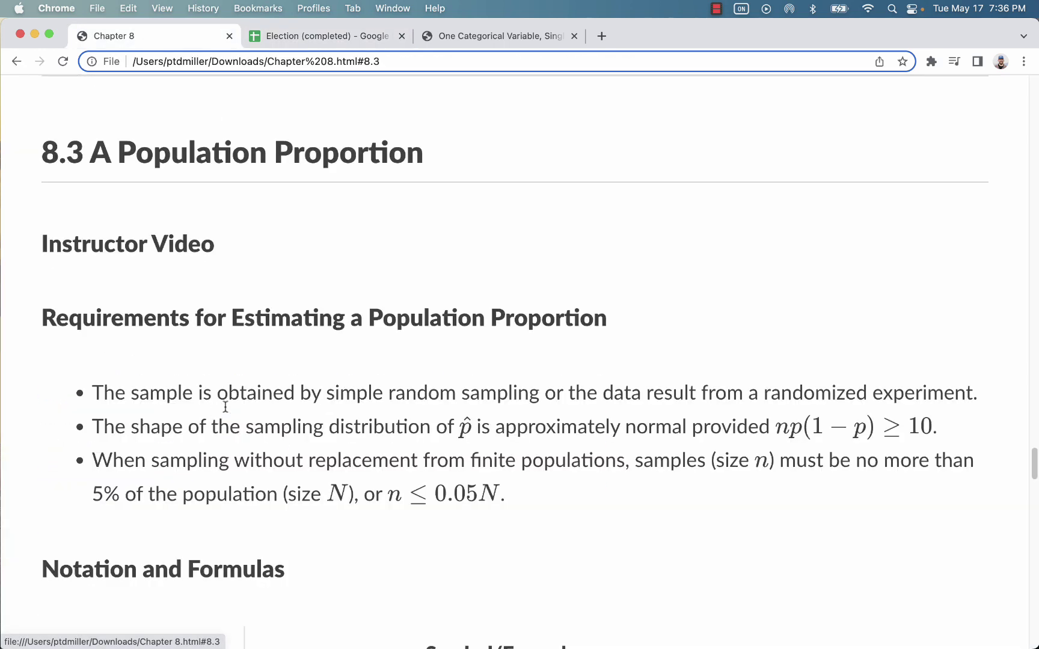
{"action": "scroll", "coordinate": [427, 381], "scroll_direction": "down", "scroll_amount": 6}
{"action": "scroll", "coordinate": [444, 388], "scroll_direction": "down", "scroll_amount": 10}
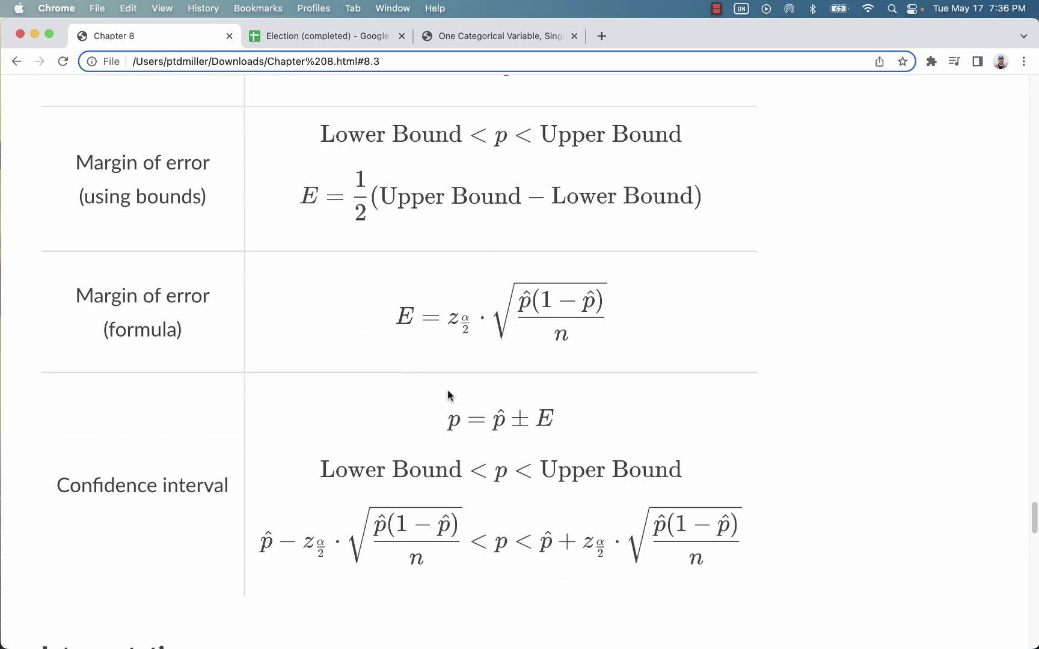